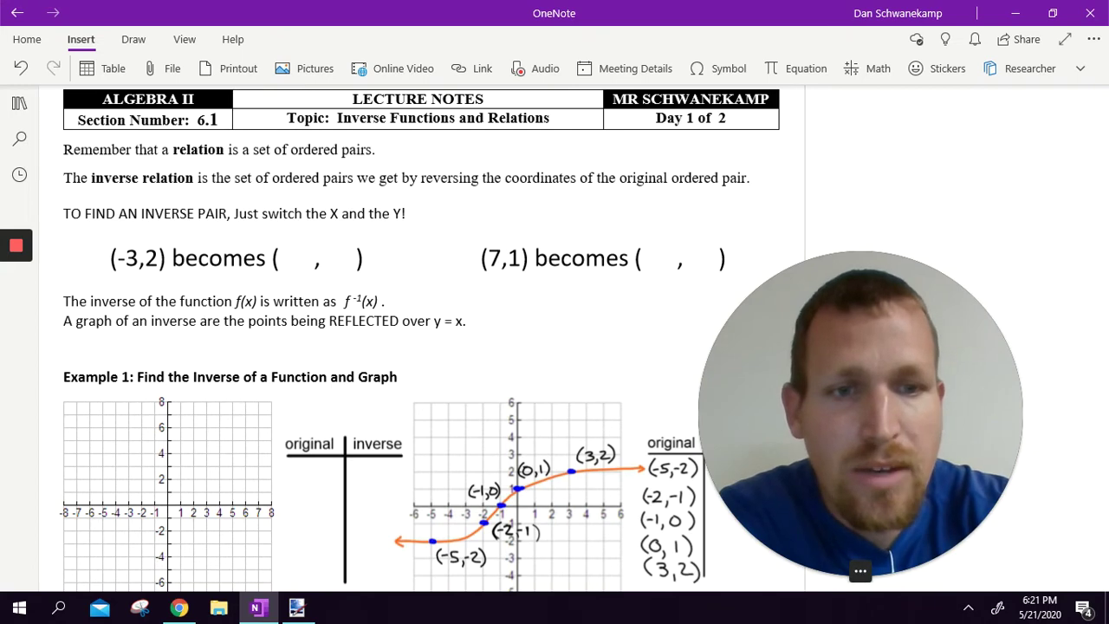
left_click(874, 571)
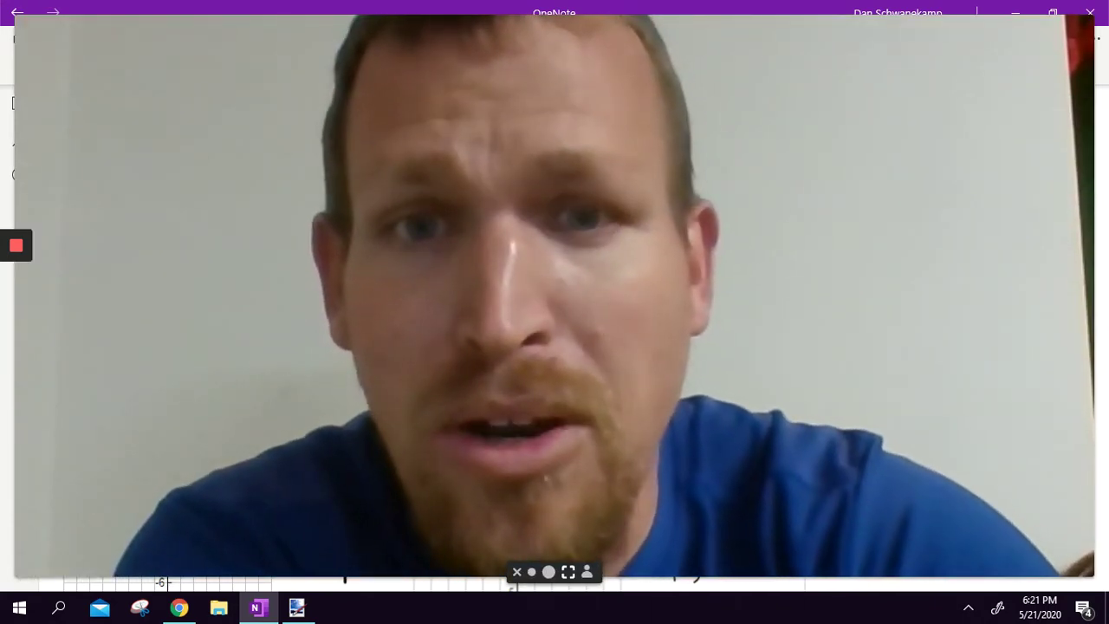
left_click(548, 571)
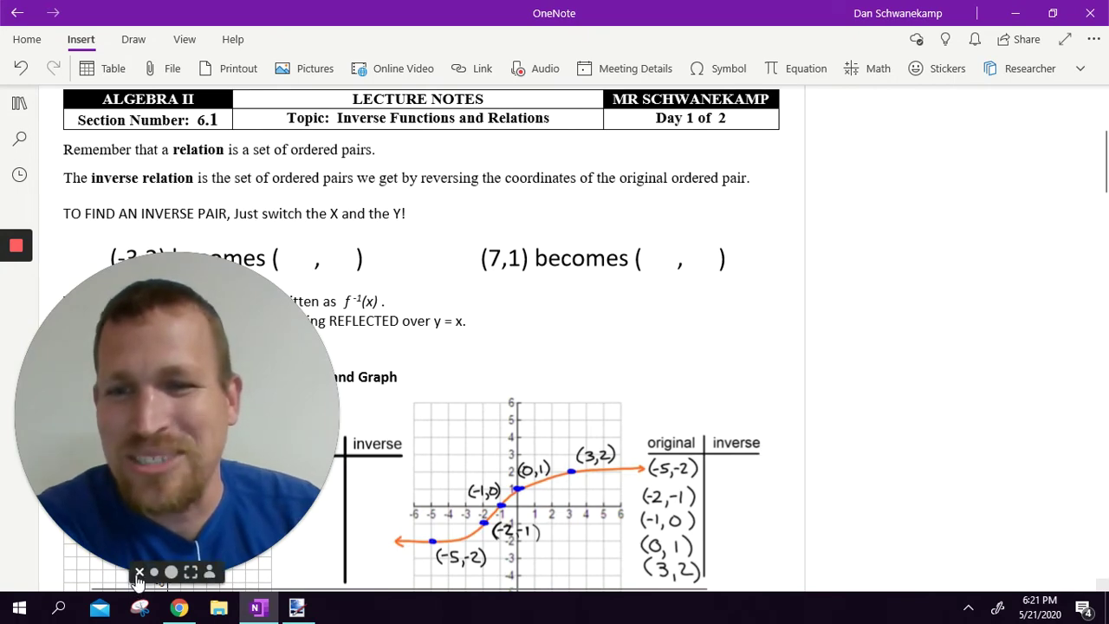
left_click(138, 572)
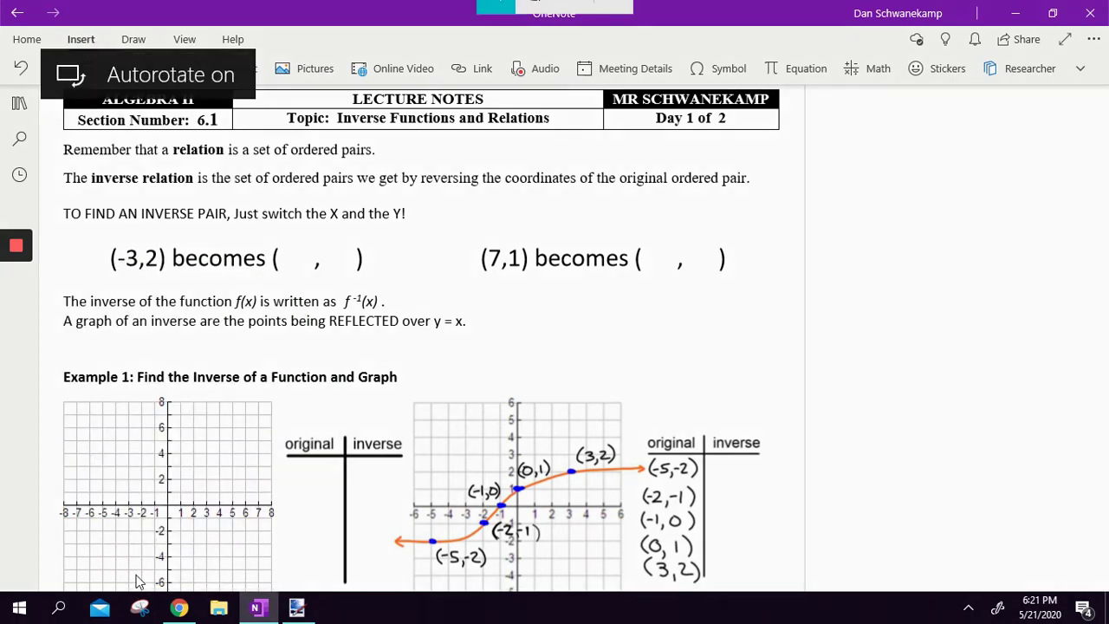
left_click_drag(789, 368, 162, 472)
- Highlight "relation", "ordered pairs" and the pair (-3,2) in yellow
scroll(99, 241, "up", 1)
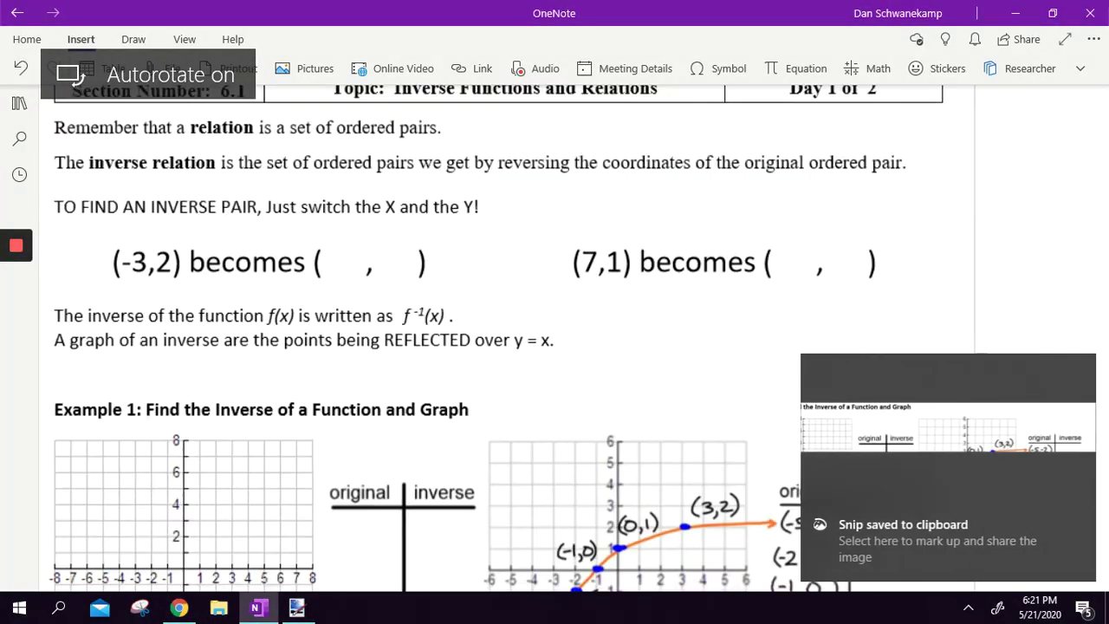
scroll(554, 337, "up", 2)
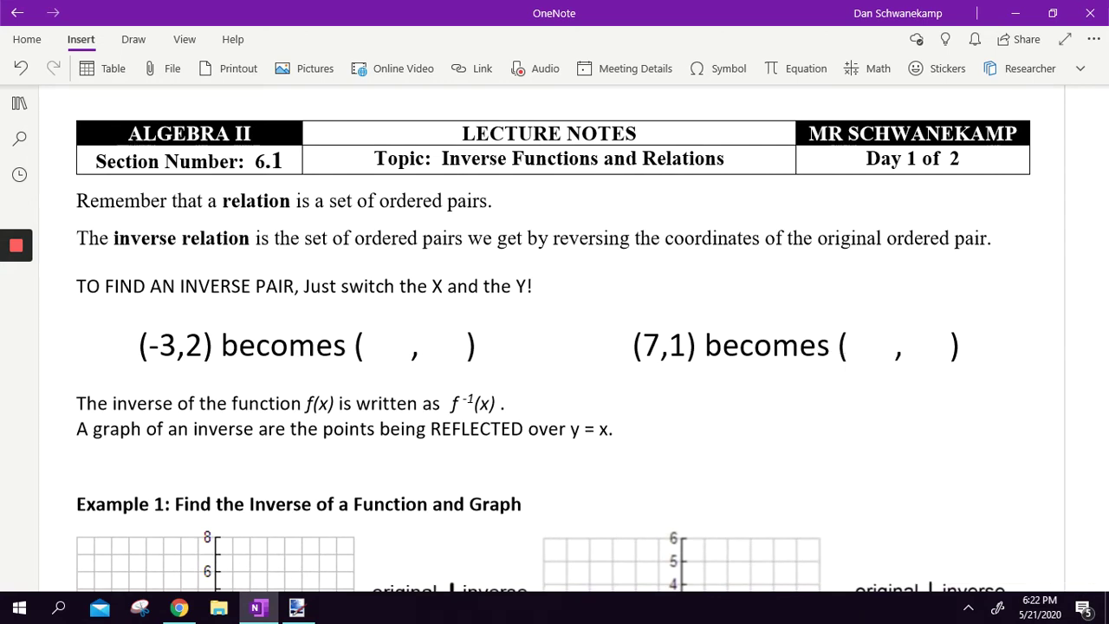
mouse_move(272, 613)
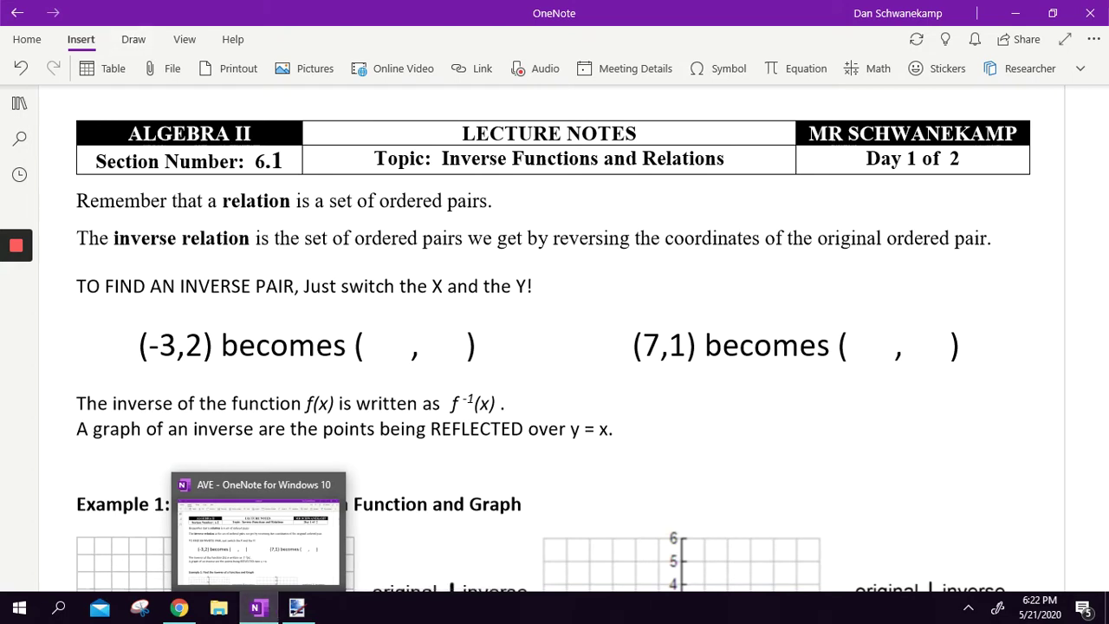
left_click(133, 39)
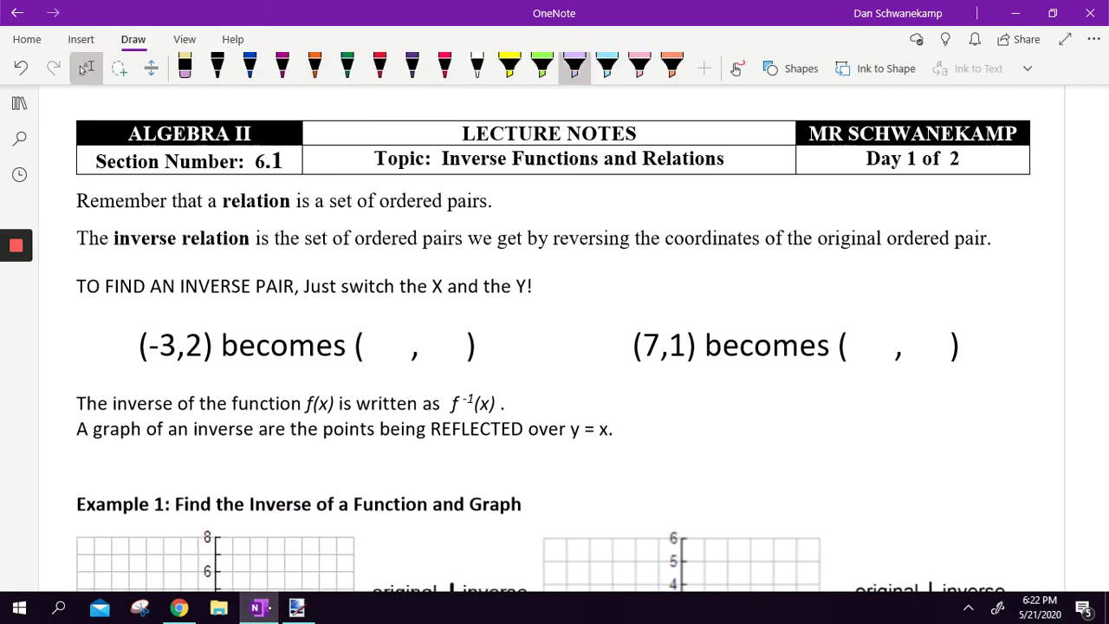
left_click(509, 66)
left_click_drag(223, 199, 296, 200)
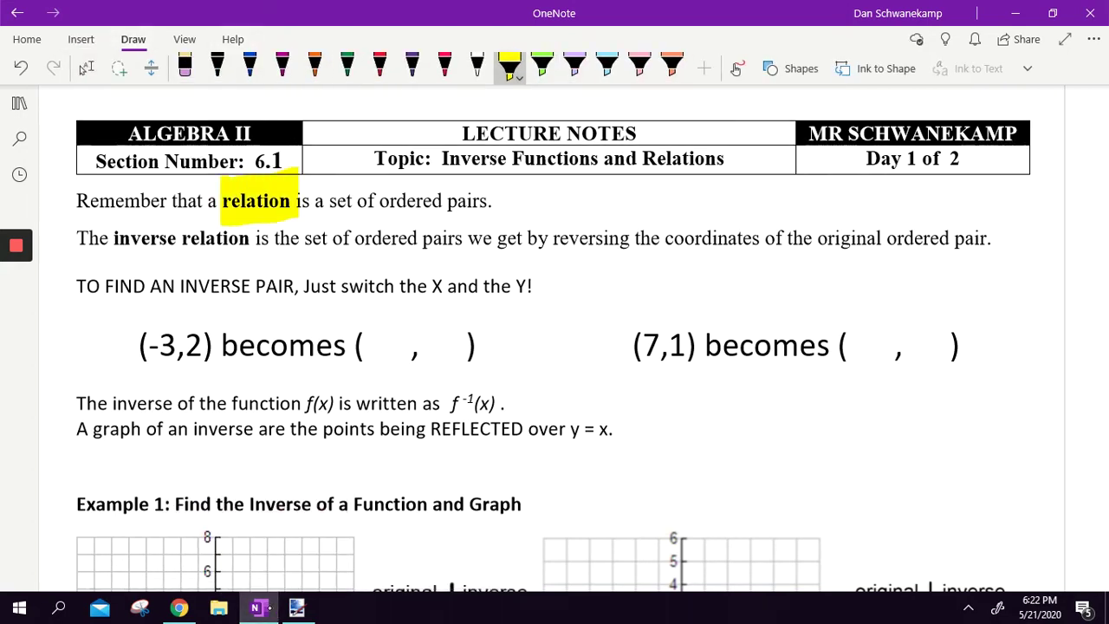
left_click_drag(384, 201, 489, 200)
left_click_drag(140, 347, 210, 347)
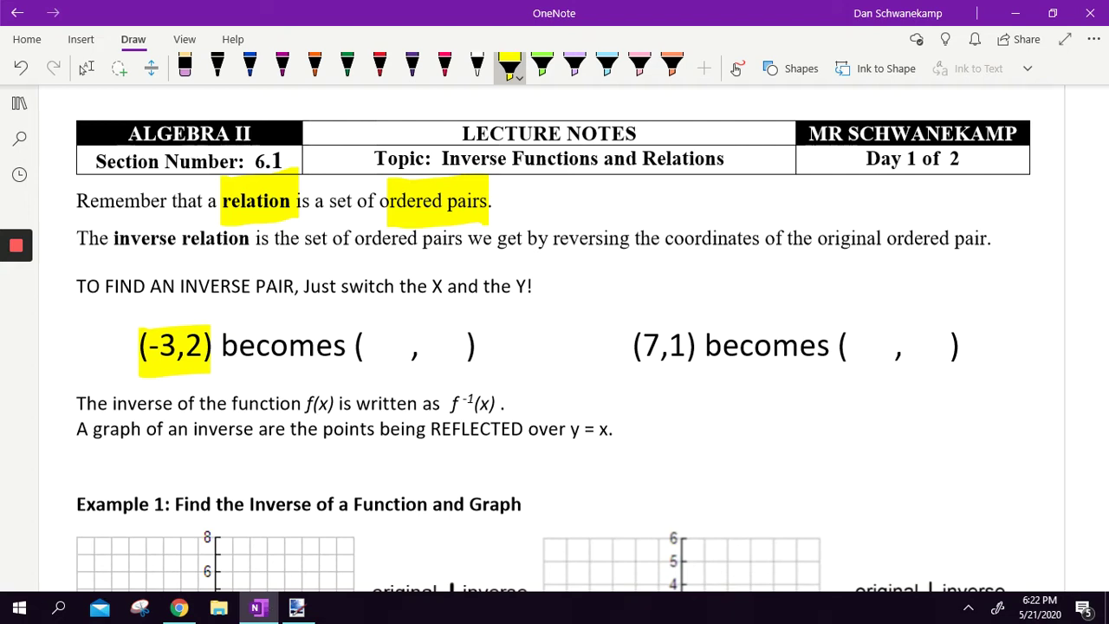
- Highlight "reversing the coordinates" and "switch the X and the Y!" in light green
left_click(542, 66)
left_click_drag(556, 239, 750, 239)
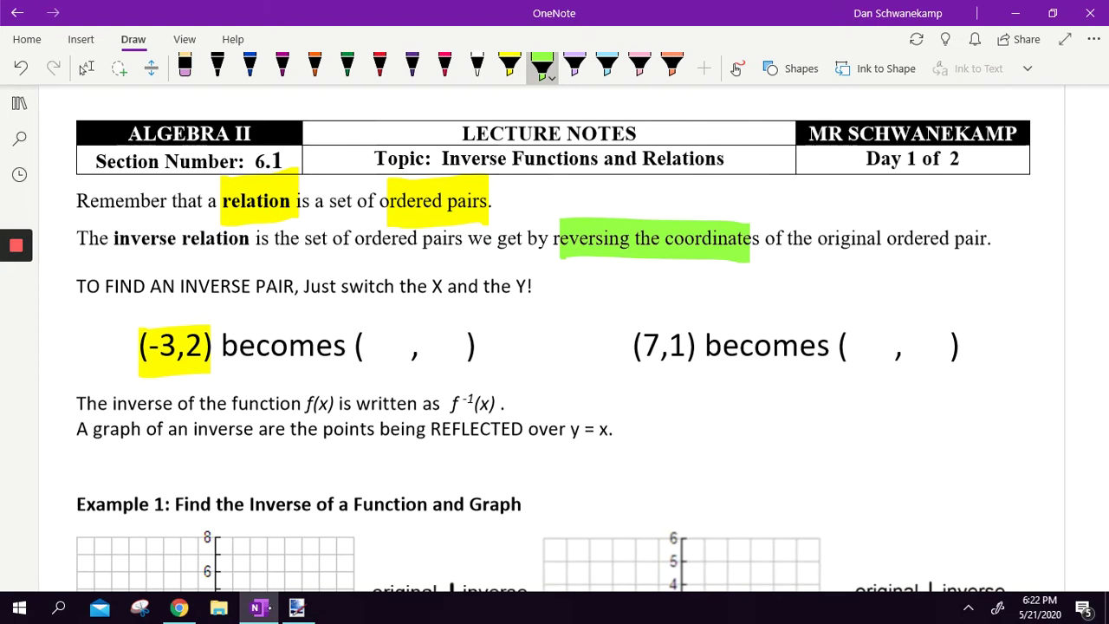
left_click_drag(336, 286, 535, 285)
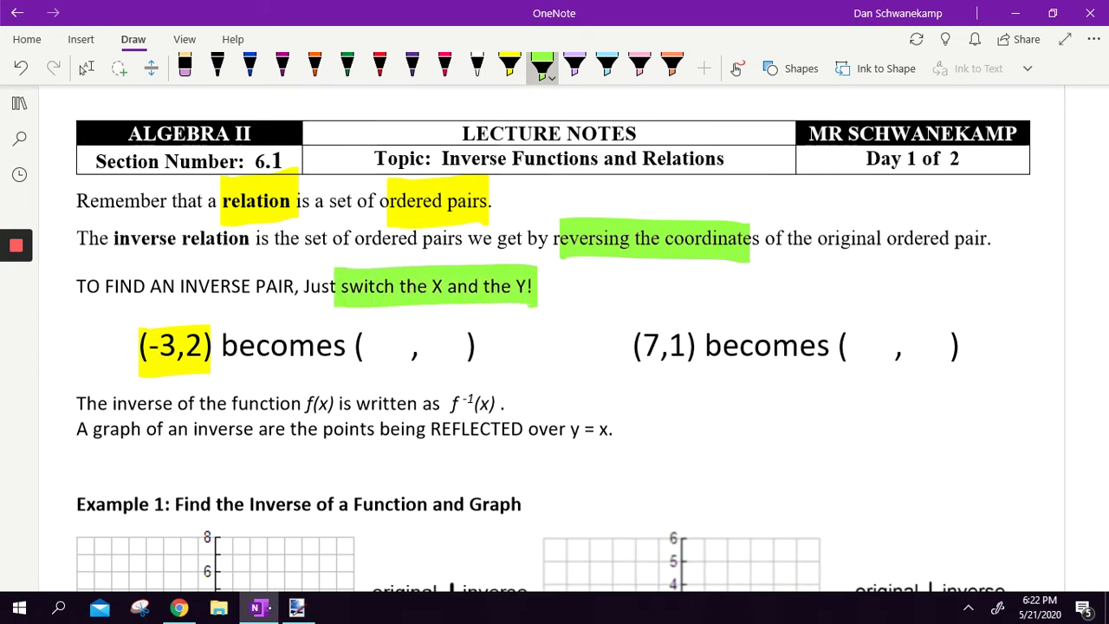
- Handwrite the inverse pairs (2, -3) and (1, 7) in the blanks in blue, with swap arrows under (-3,2)
left_click(250, 66)
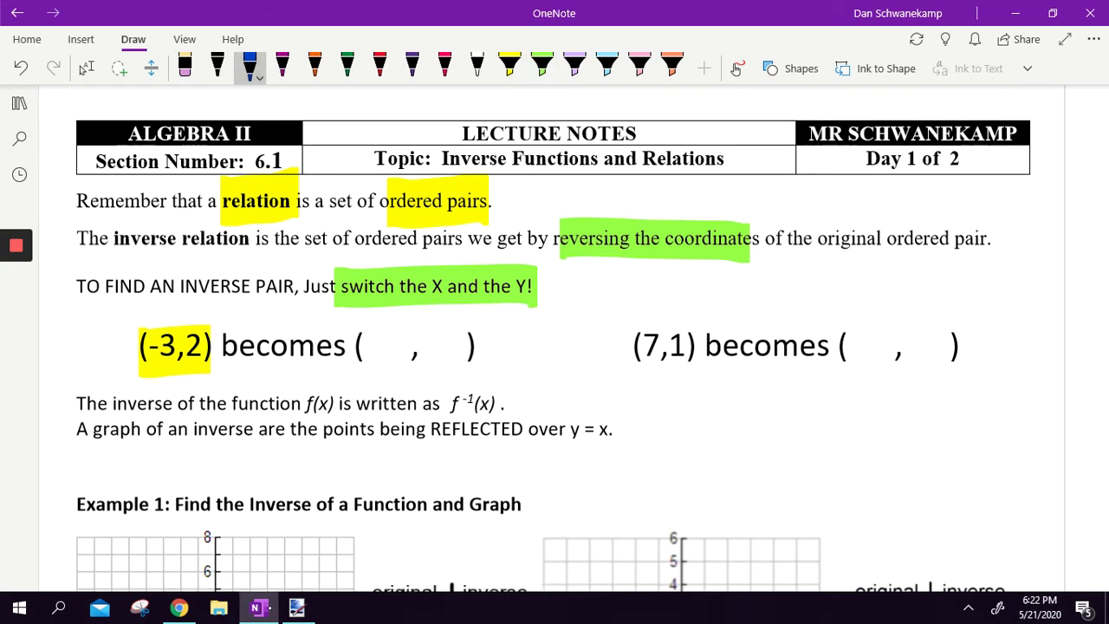
mouse_move(378, 333)
left_mouse_down()
mouse_move(376, 354)
mouse_move(447, 354)
left_mouse_up()
mouse_move(164, 381)
left_mouse_down()
mouse_move(161, 362)
mouse_move(171, 371)
mouse_move(191, 360)
left_mouse_up()
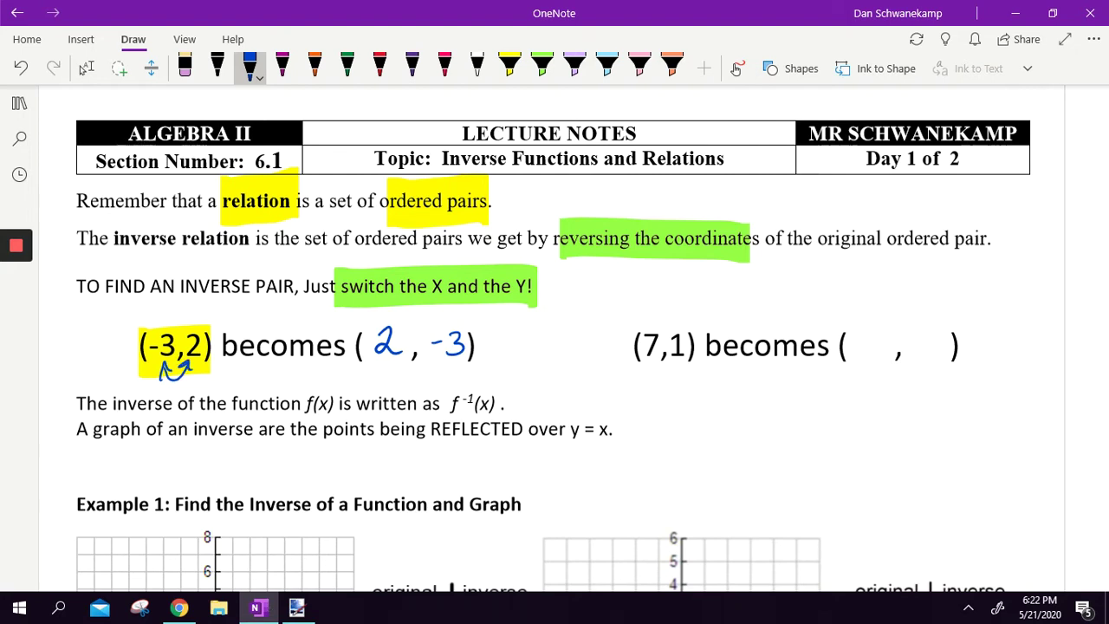
mouse_move(865, 327)
left_mouse_down()
mouse_move(861, 357)
mouse_move(924, 345)
mouse_move(921, 356)
left_mouse_up()
- Circle the inverse notation f⁻¹(x) and underline "REFLECTED over y" in blue
left_click(86, 67)
scroll(554, 347, "down", 2)
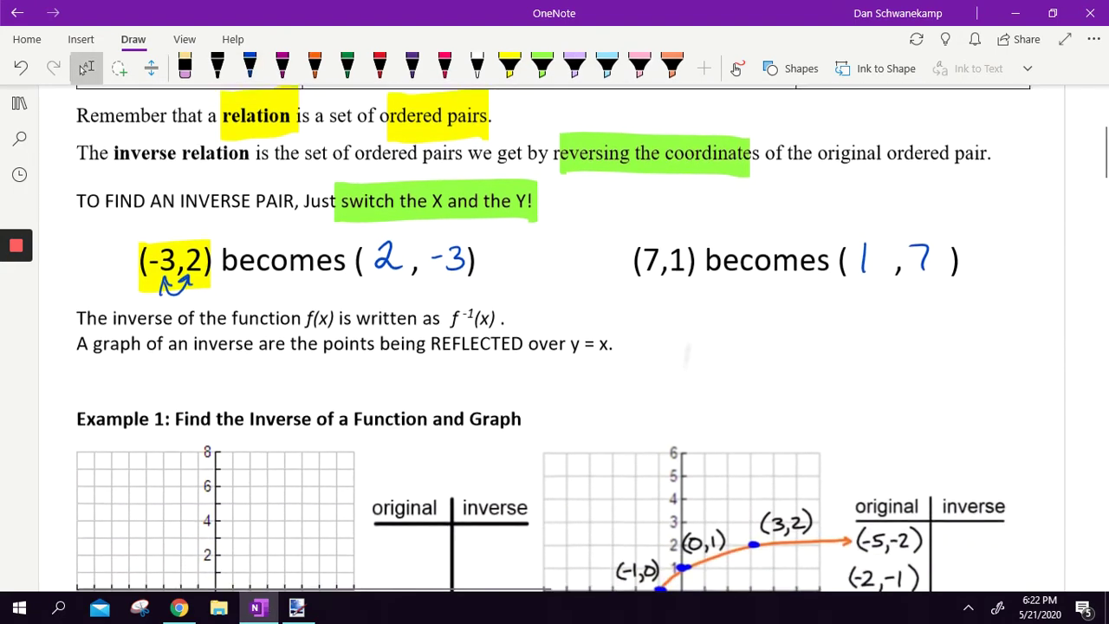
left_click(249, 64)
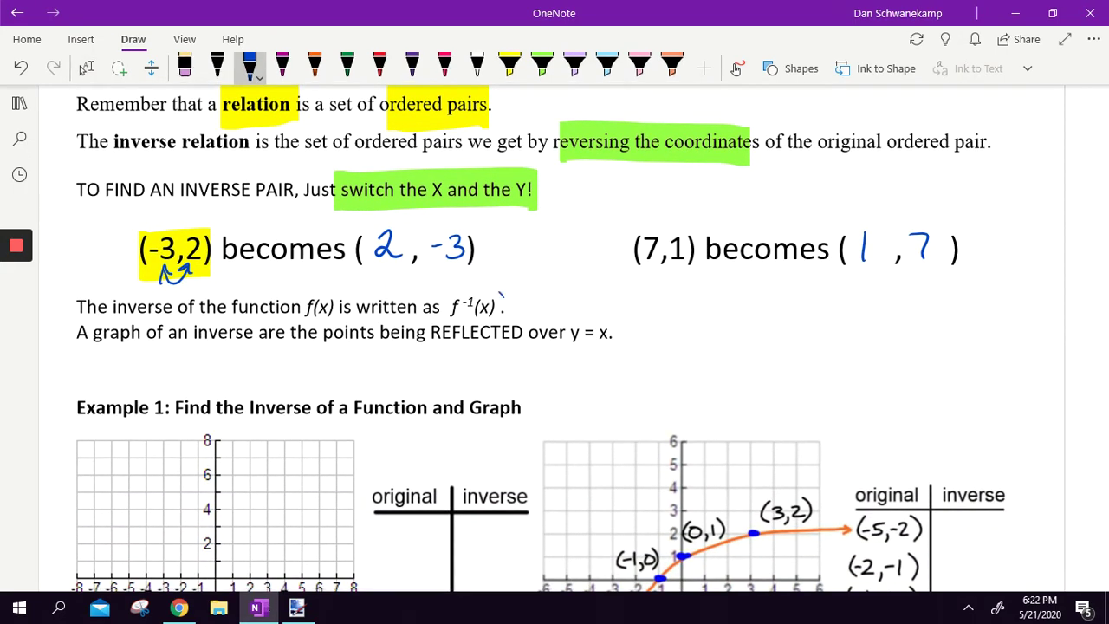
mouse_move(500, 292)
left_mouse_down()
mouse_move(463, 322)
mouse_move(520, 294)
left_mouse_up()
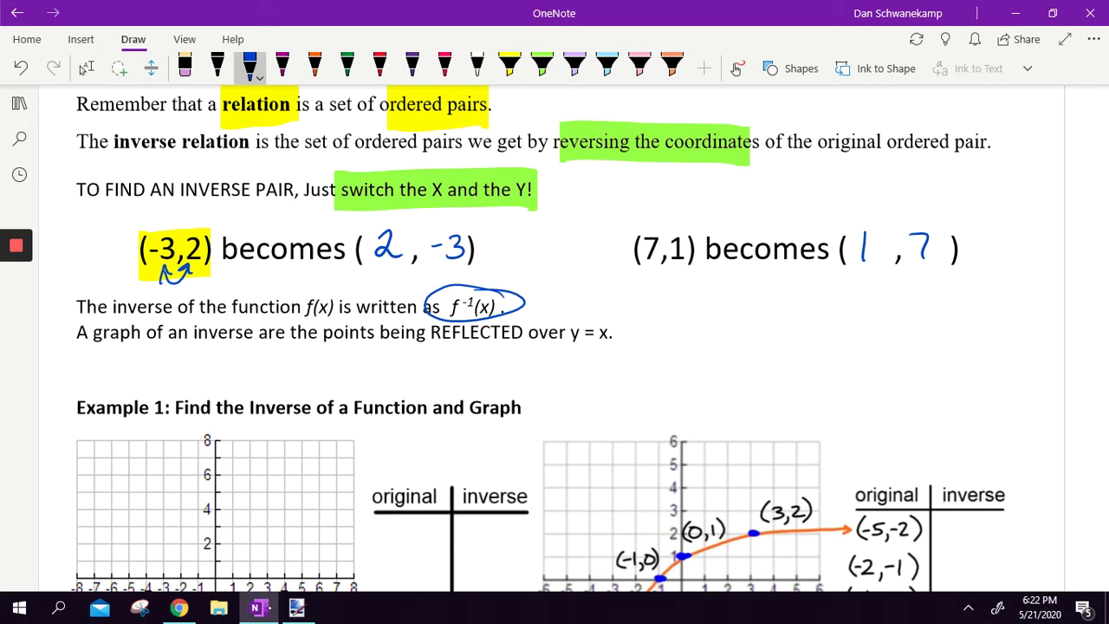
left_click_drag(440, 344, 585, 345)
- Write (2,3) in blue in the first graph's original column and plot that point on the empty grid
scroll(555, 346, "down", 3)
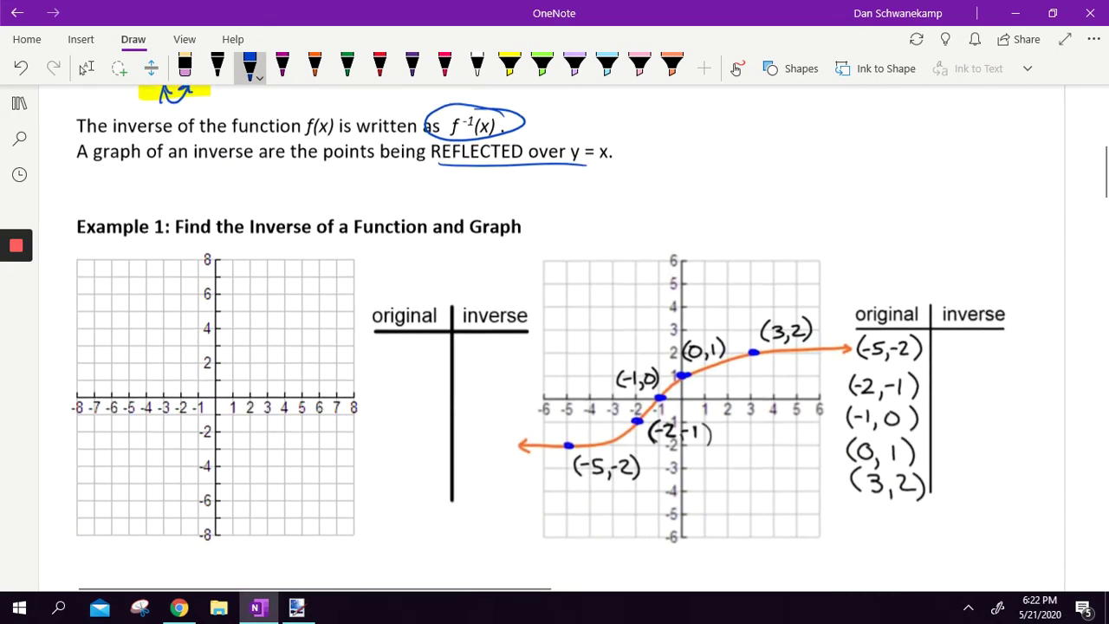
left_click(83, 68)
scroll(554, 347, "up", 4)
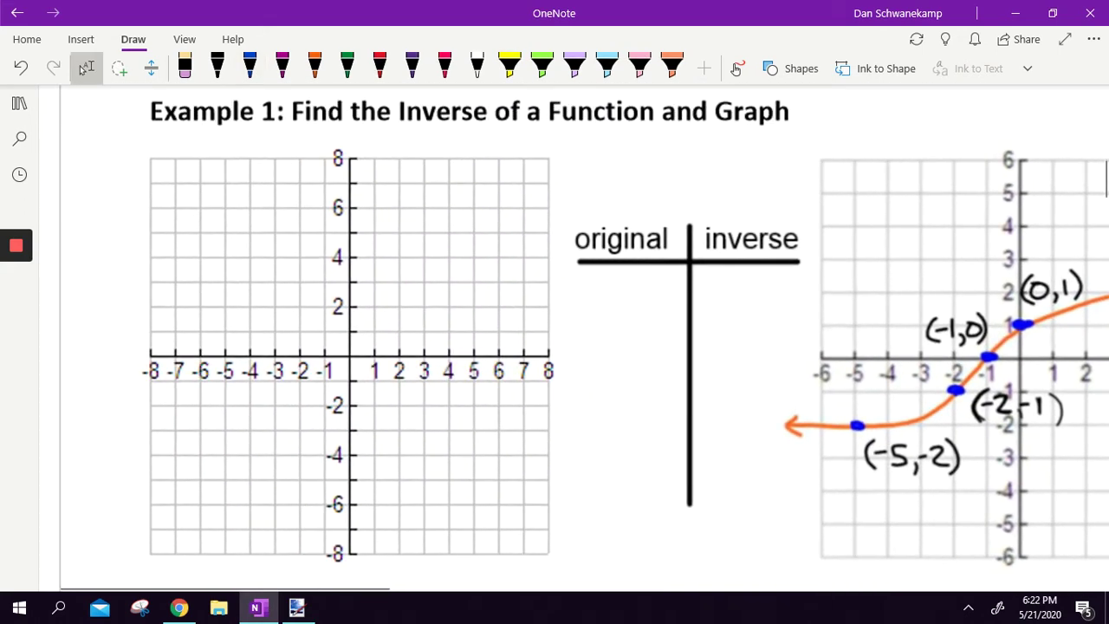
left_click(249, 67)
mouse_move(587, 275)
left_mouse_down()
mouse_move(579, 304)
mouse_move(604, 286)
mouse_move(606, 301)
left_mouse_up()
mouse_move(610, 292)
left_mouse_down()
mouse_move(608, 302)
mouse_move(643, 302)
left_mouse_up()
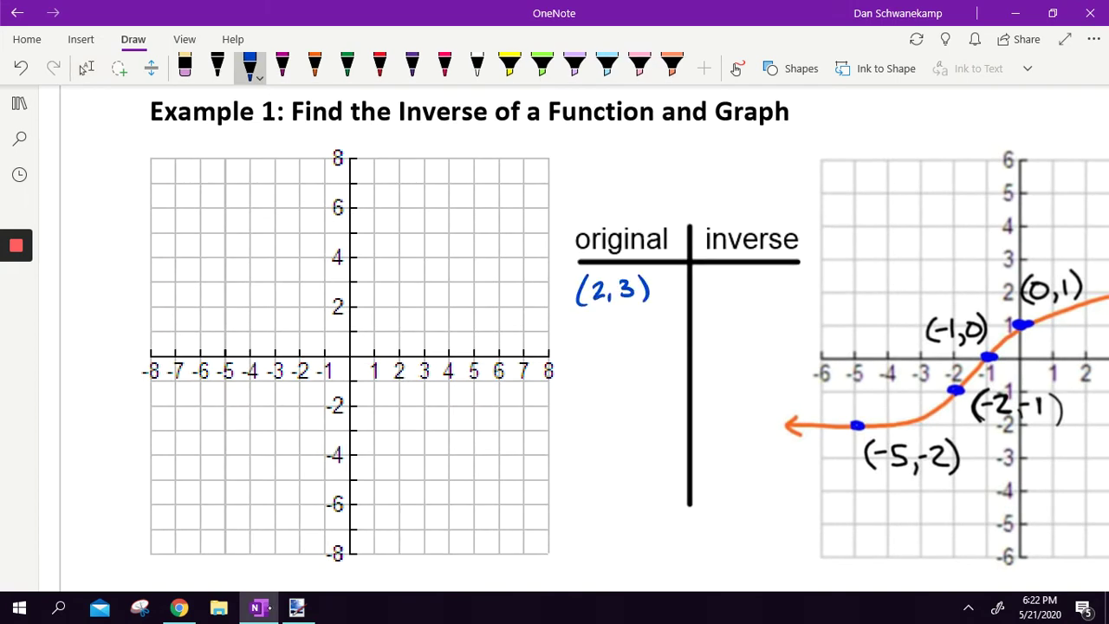
left_click_drag(396, 280, 401, 284)
- Write (-3,5) in blue as the second original pair and plot it on the grid
left_click_drag(575, 317, 571, 350)
mouse_move(579, 335)
left_mouse_down()
mouse_move(608, 355)
mouse_move(639, 326)
left_mouse_up()
left_click_drag(642, 315, 645, 350)
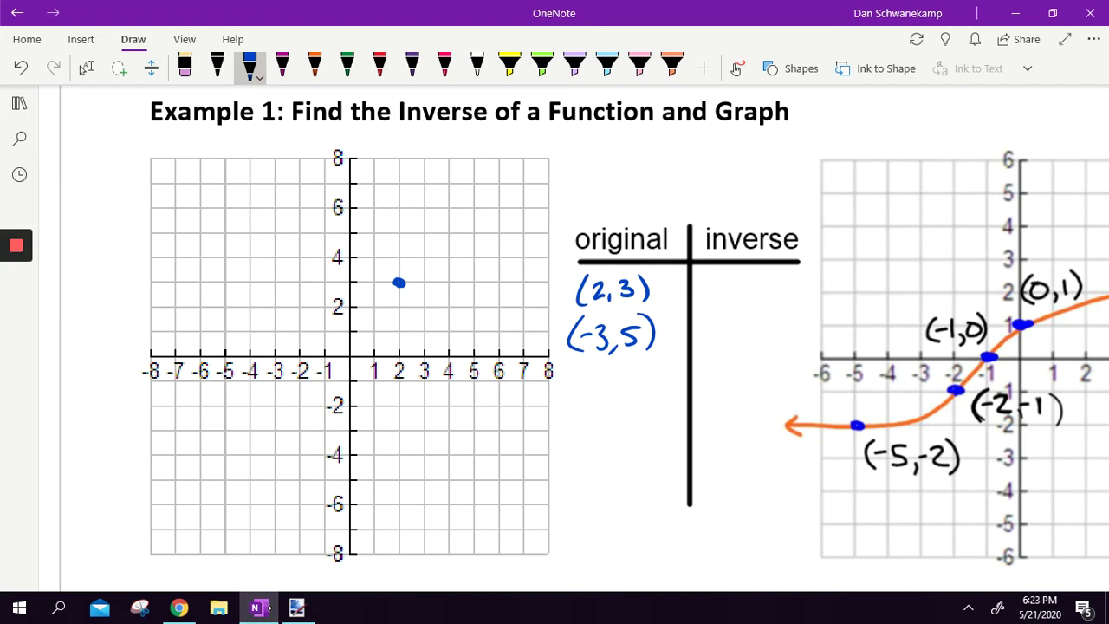
left_click_drag(278, 233, 270, 242)
- Write (-7,1) in blue as the third original pair and plot it on the grid
left_click_drag(579, 380, 571, 416)
left_click_drag(592, 383, 593, 410)
left_click_drag(605, 411, 602, 424)
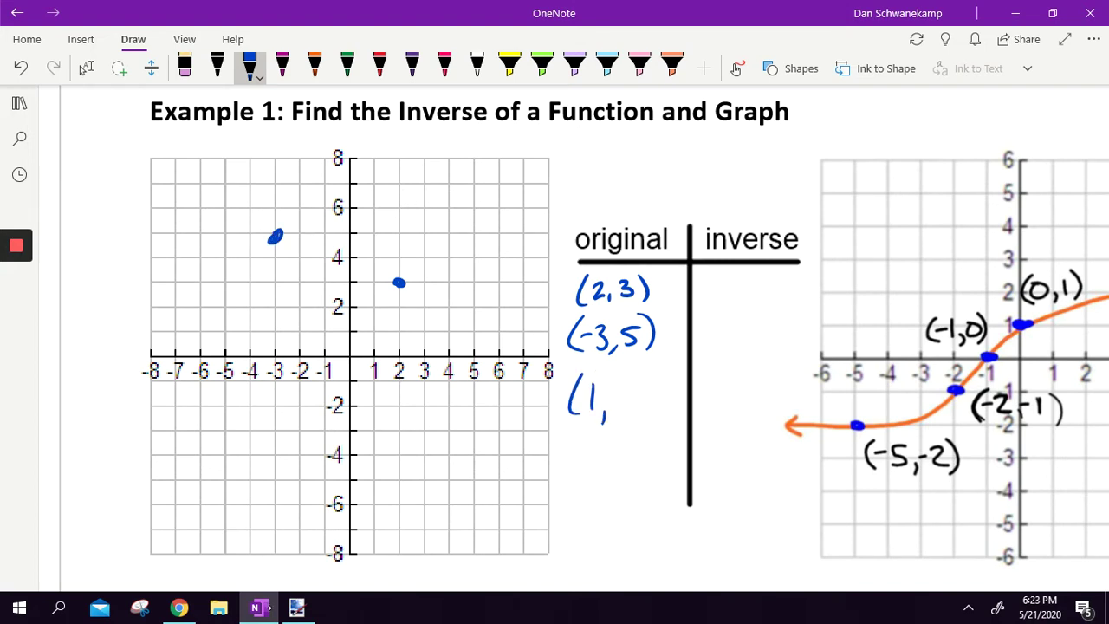
left_click_drag(613, 383, 618, 414)
mouse_move(641, 372)
left_mouse_down()
mouse_move(655, 394)
mouse_move(646, 420)
left_mouse_up()
mouse_move(591, 385)
left_mouse_down()
mouse_move(605, 417)
mouse_move(589, 392)
mouse_move(596, 404)
left_mouse_up()
left_click_drag(613, 404, 611, 418)
left_click_drag(636, 375, 632, 407)
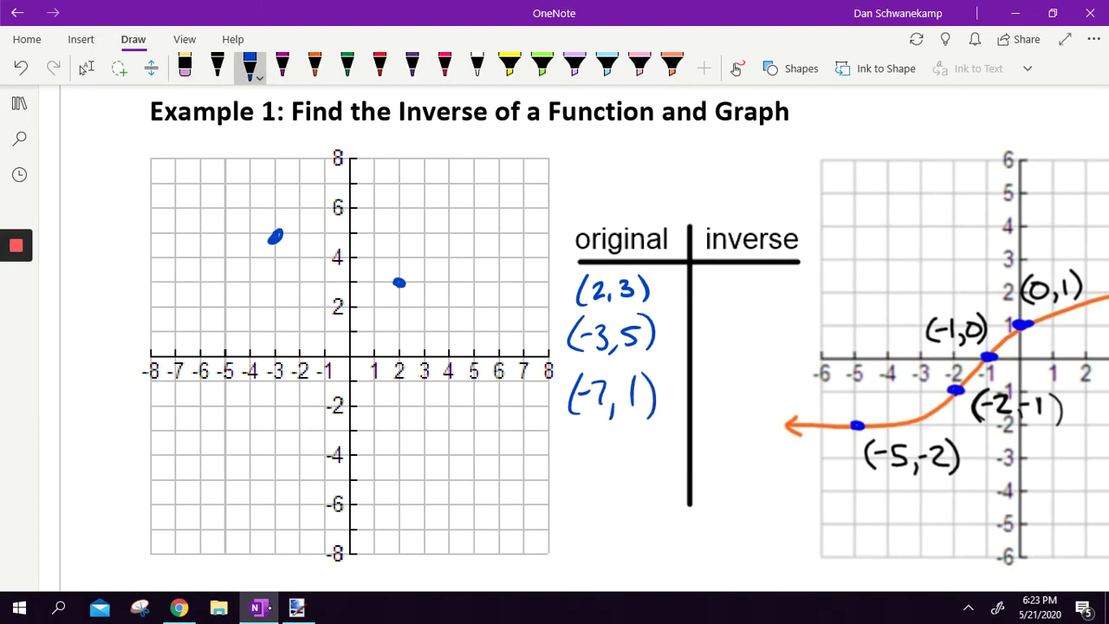
left_click_drag(173, 338, 180, 331)
- Connect the blue points (-7,1), (-3,5) and (2,3) with two segments, redrawing the second one to end on (2,3)
mouse_move(178, 334)
left_mouse_down()
mouse_move(275, 236)
mouse_move(396, 276)
left_mouse_up()
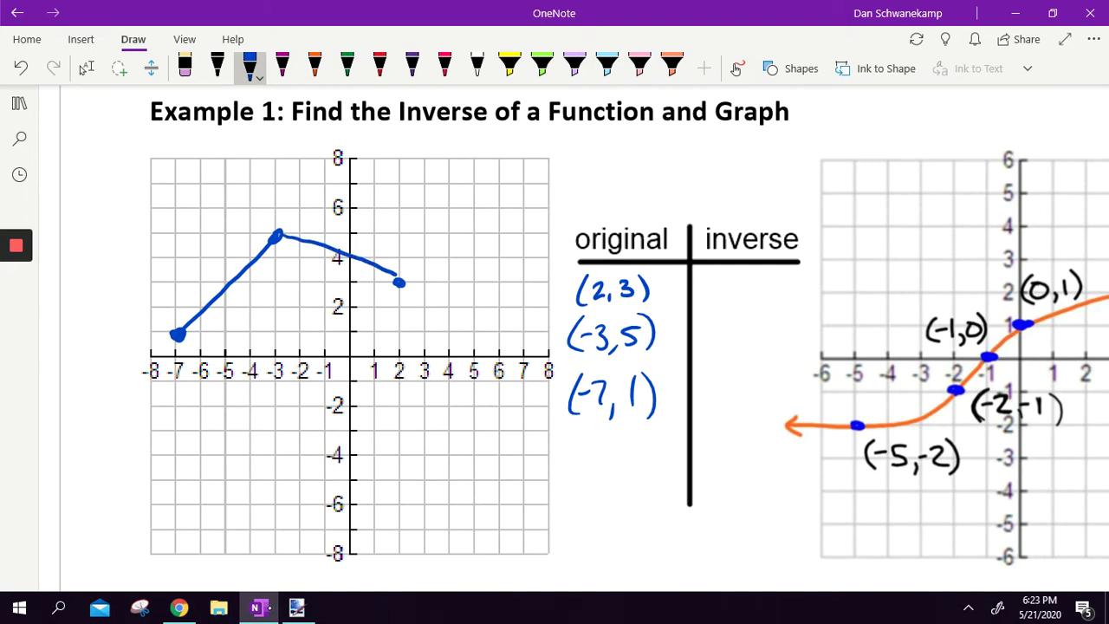
key("ctrl+z")
left_click_drag(279, 234, 398, 281)
left_click_drag(274, 232, 285, 236)
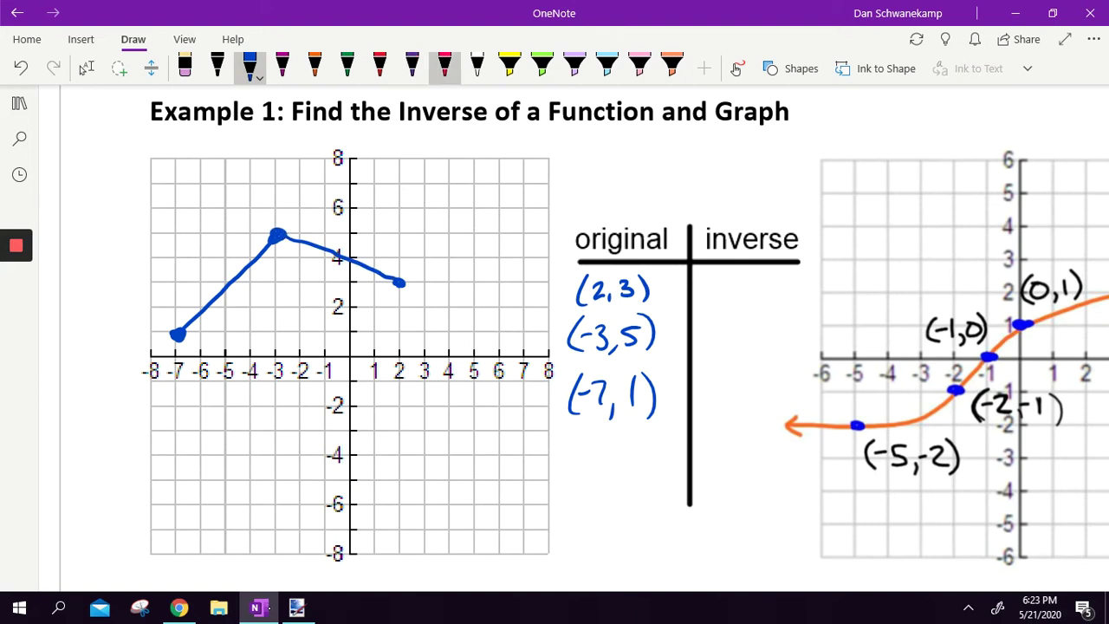
- Write (3,2) in pink as the inverse of (2,3) with an arrow from the original, and plot it
left_click(444, 67)
left_click_drag(666, 287, 708, 283)
mouse_move(696, 275)
left_mouse_down()
mouse_move(699, 291)
mouse_move(719, 284)
mouse_move(729, 296)
left_mouse_up()
left_click_drag(734, 277, 736, 298)
mouse_move(752, 291)
left_mouse_down()
mouse_move(749, 301)
mouse_move(779, 303)
left_mouse_up()
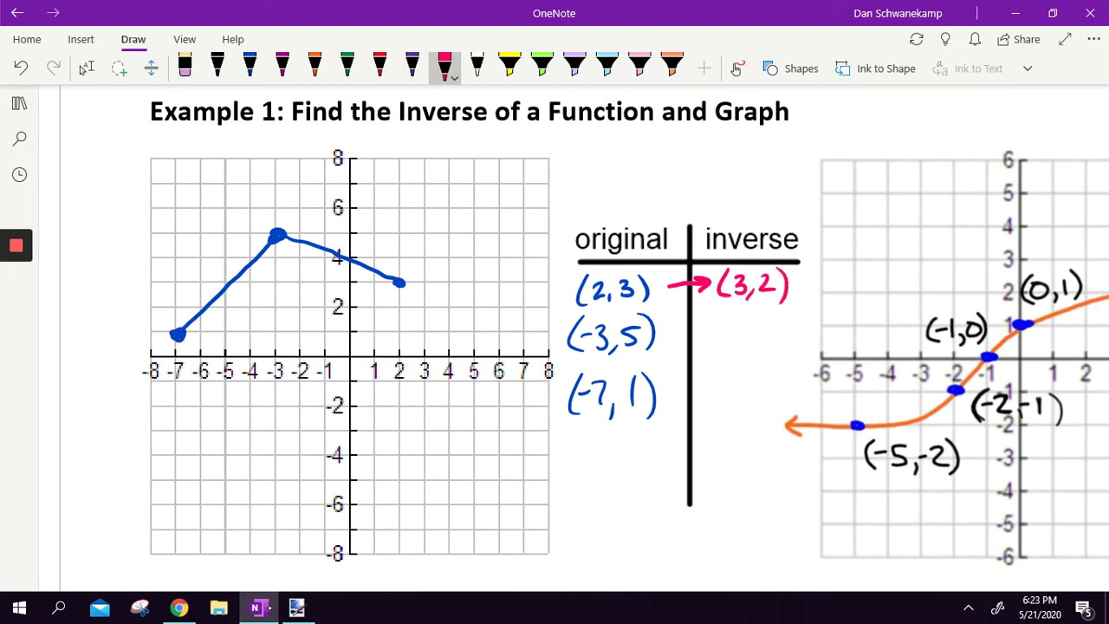
left_click_drag(423, 309, 426, 305)
- Write (5,-3) in pink as the inverse of (-3,5) and plot it on the grid
left_click_drag(714, 312, 716, 348)
mouse_move(728, 324)
left_mouse_down()
mouse_move(724, 343)
mouse_move(736, 321)
left_mouse_up()
mouse_move(743, 339)
left_mouse_down()
mouse_move(739, 348)
mouse_move(769, 326)
left_mouse_up()
mouse_move(763, 324)
left_mouse_down()
mouse_move(764, 344)
mouse_move(787, 349)
left_mouse_up()
left_click_drag(473, 426, 471, 432)
- Write (1,-7) in pink as the third inverse pair and graph segments from (1,-7) through (5,-3) to (3,2)
mouse_move(707, 371)
left_mouse_down()
mouse_move(701, 410)
mouse_move(730, 412)
left_mouse_up()
left_click_drag(737, 389, 762, 400)
left_click_drag(778, 365, 783, 411)
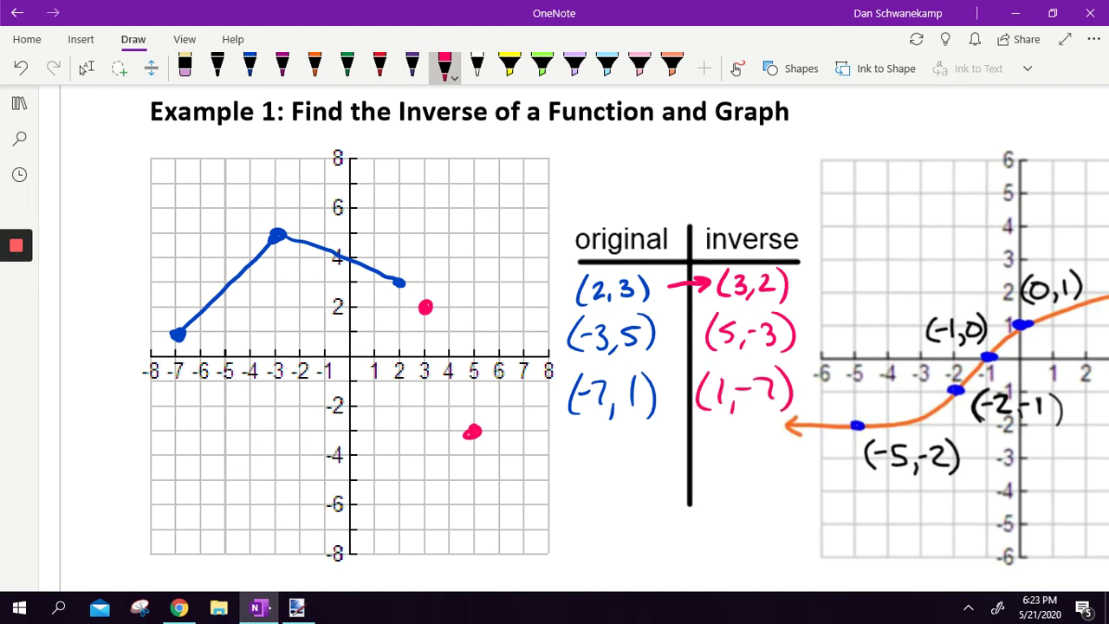
left_click_drag(372, 523, 481, 437)
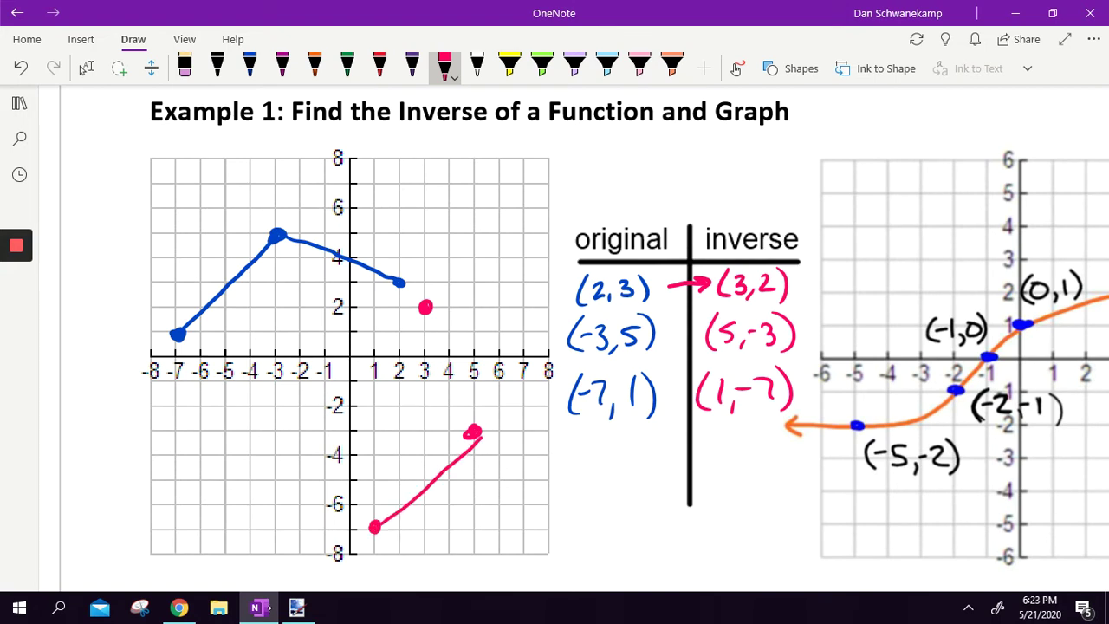
mouse_move(461, 400)
left_mouse_down()
mouse_move(472, 431)
mouse_move(425, 309)
left_mouse_up()
mouse_move(274, 240)
left_mouse_down()
mouse_move(245, 336)
mouse_move(252, 426)
mouse_move(270, 397)
left_mouse_up()
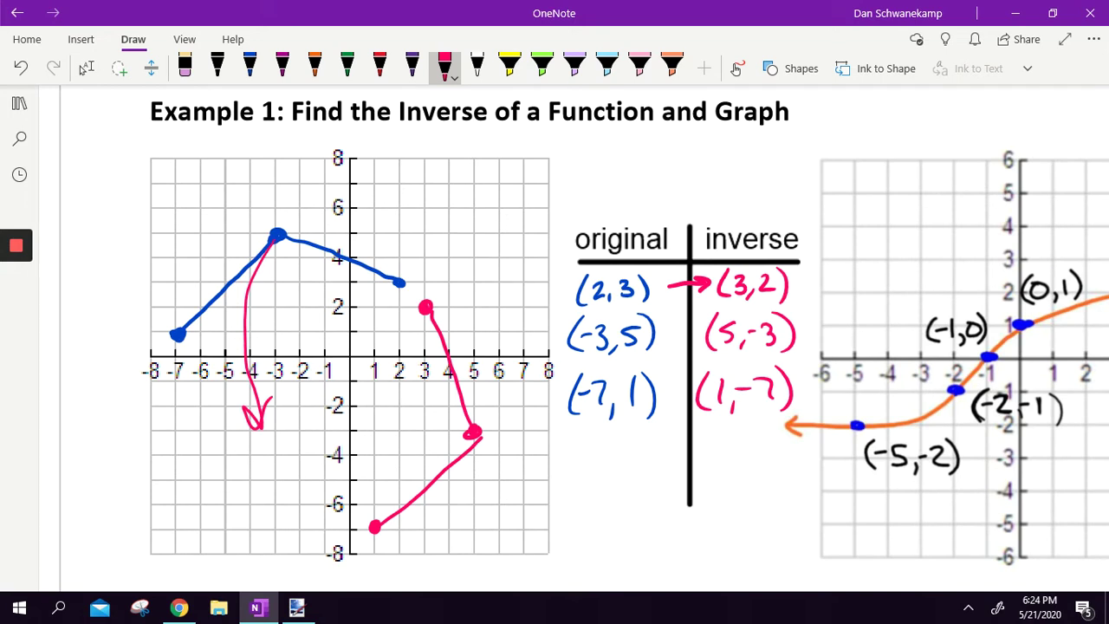
key("Escape")
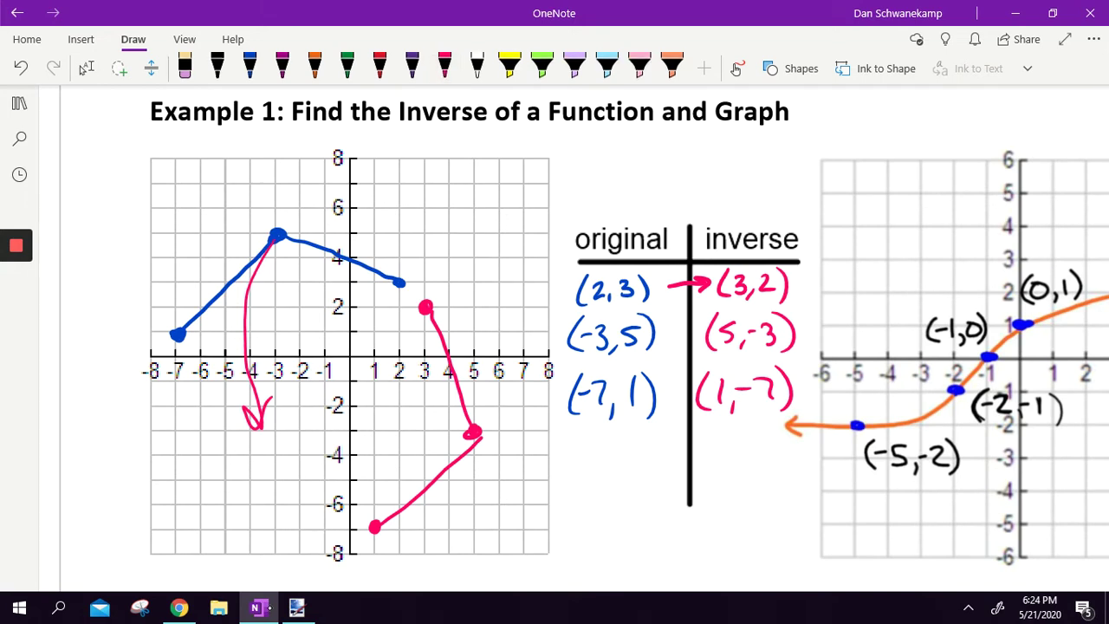
key("ctrl+z")
left_click(444, 65)
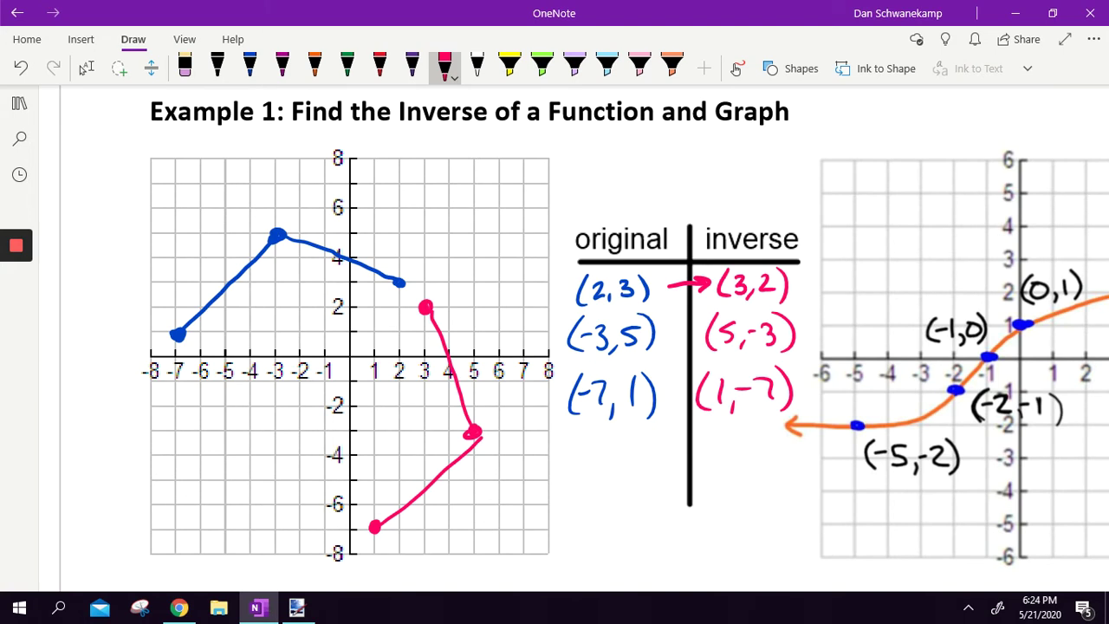
- Draw a dashed black diagonal through the origin, from the grid's lower-left corner toward its upper-right corner
left_click(217, 65)
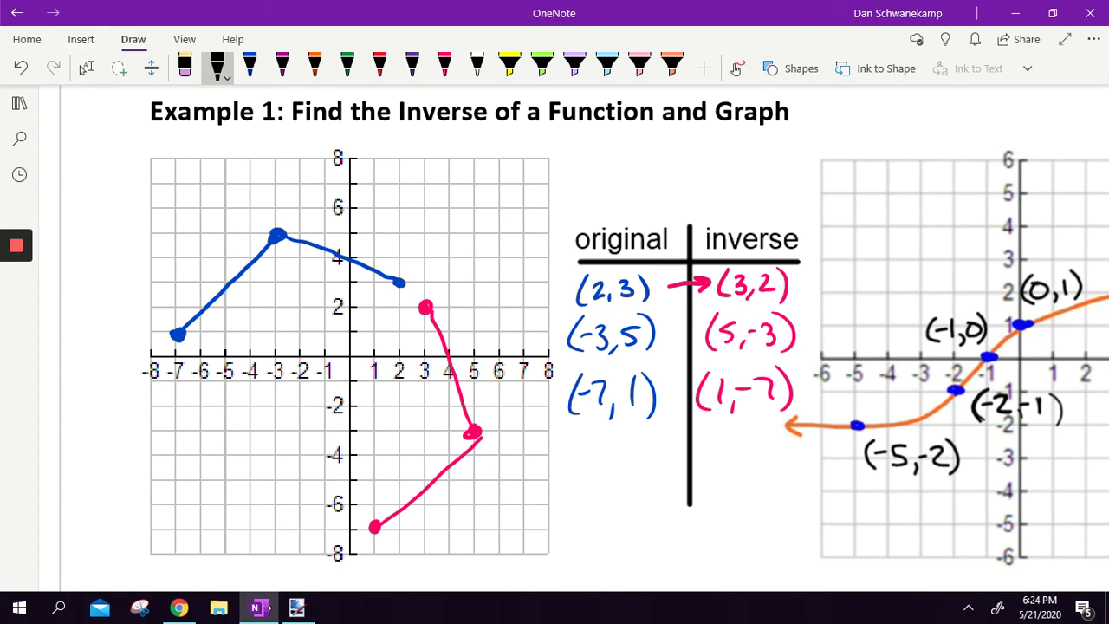
left_click_drag(153, 550, 174, 531)
left_click_drag(192, 512, 216, 490)
left_click_drag(231, 475, 364, 340)
left_click_drag(374, 328, 407, 295)
left_click_drag(416, 286, 525, 175)
- Label the dashed diagonal "y=x" and add arrowheads at both of its ends in black
mouse_move(533, 166)
left_mouse_down()
mouse_move(547, 154)
mouse_move(558, 190)
left_mouse_up()
left_click_drag(582, 162, 605, 164)
mouse_move(610, 149)
left_mouse_down()
mouse_move(628, 167)
mouse_move(616, 166)
left_mouse_up()
left_click_drag(535, 155, 546, 166)
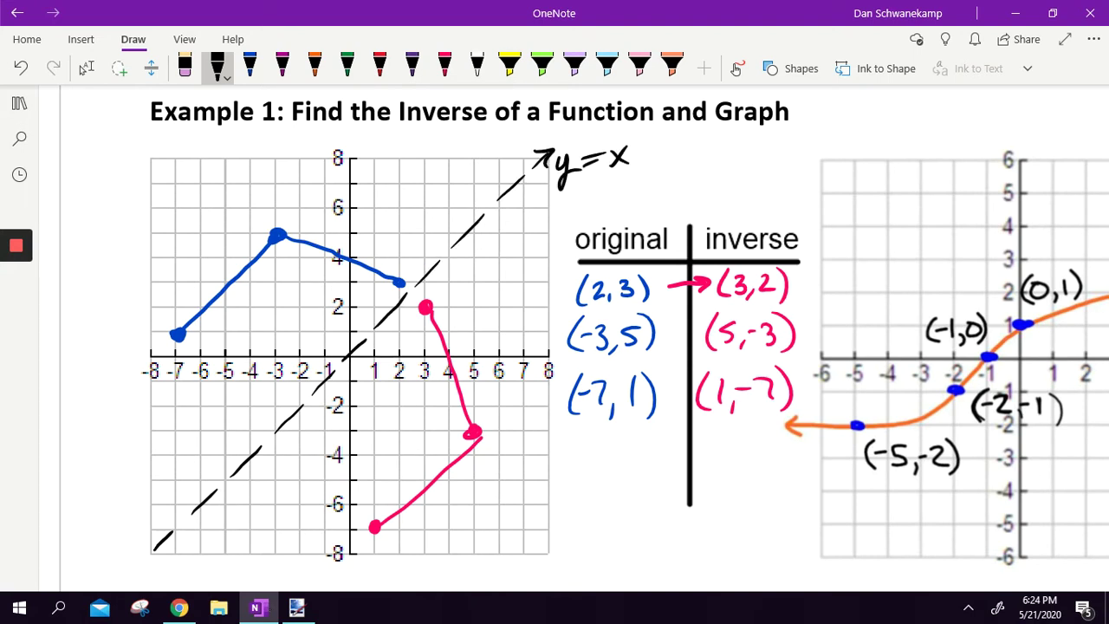
left_click_drag(161, 521, 154, 547)
left_click_drag(155, 548, 182, 538)
- Underline in black the 3 in the original pair (2,3) and the 3 in its inverse (3,2)
scroll(583, 339, "right", 4)
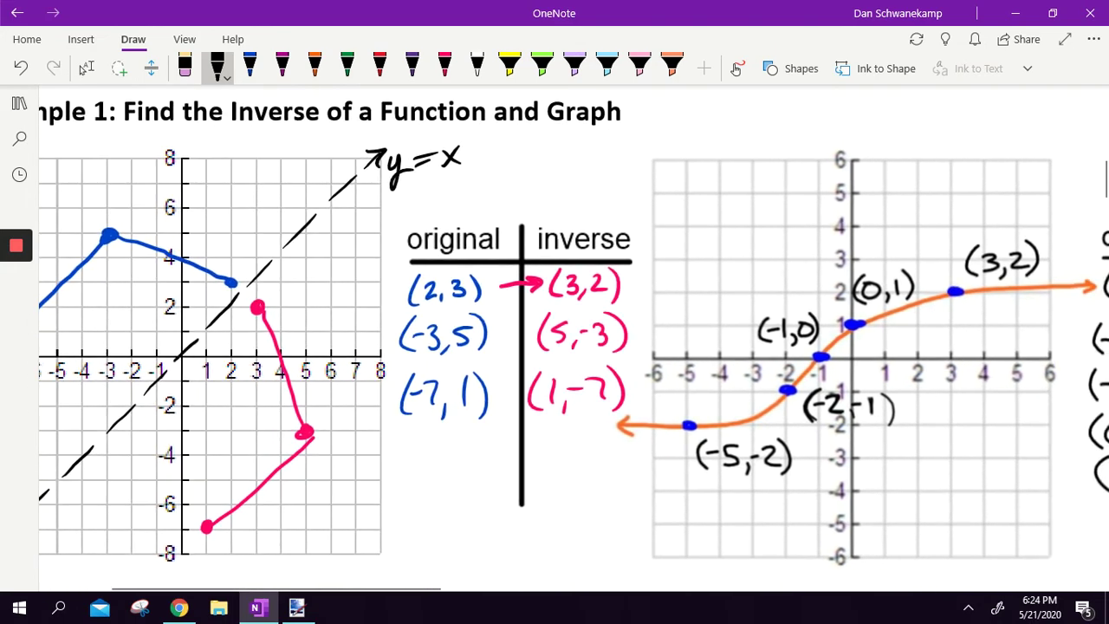
left_click(86, 67)
left_click(217, 68)
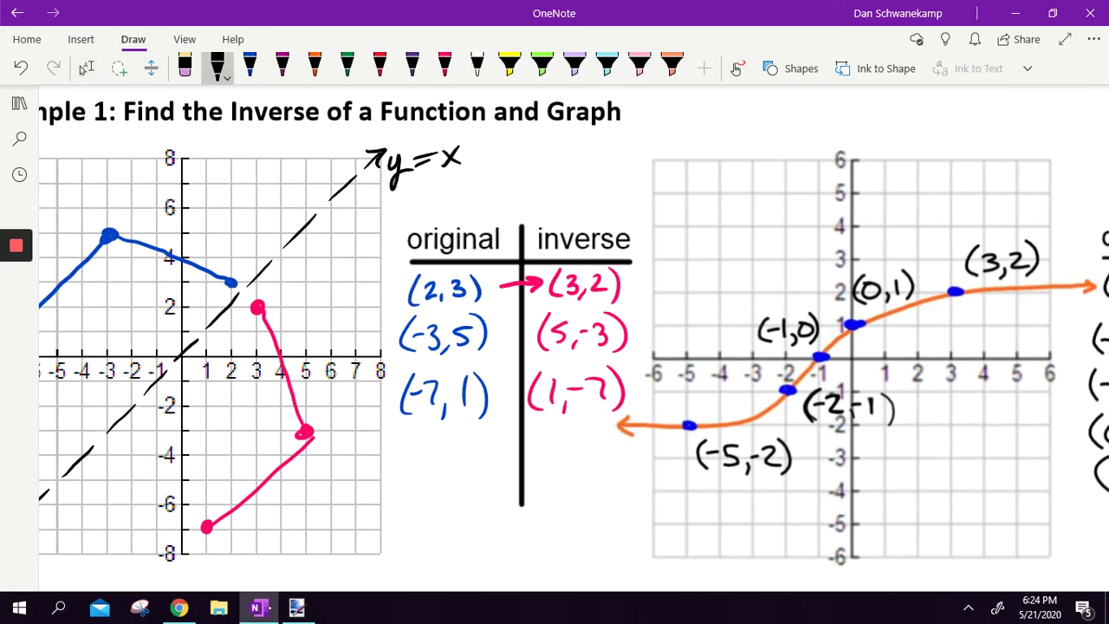
left_click_drag(454, 301, 473, 299)
left_click_drag(561, 304, 583, 299)
scroll(573, 347, "right", 3)
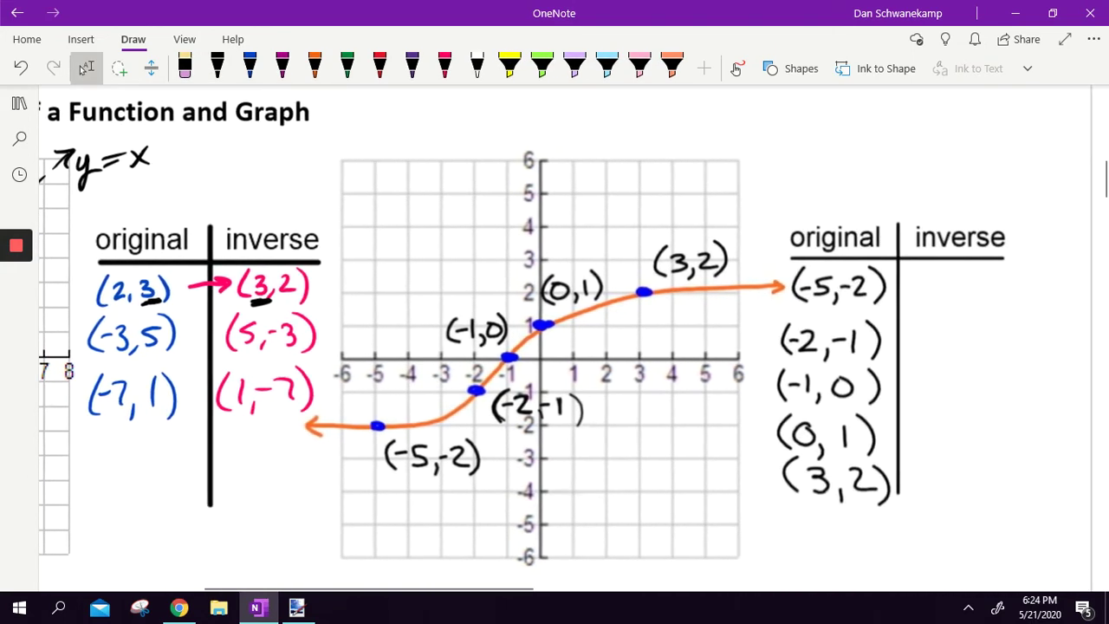
- In pink, fill the second table's inverse column with (-2,-5), (-1,-2), (0,-1), (1,0), (2,3) and graph them as a curve with end arrows
scroll(574, 347, "left", 3)
scroll(571, 355, "right", 5)
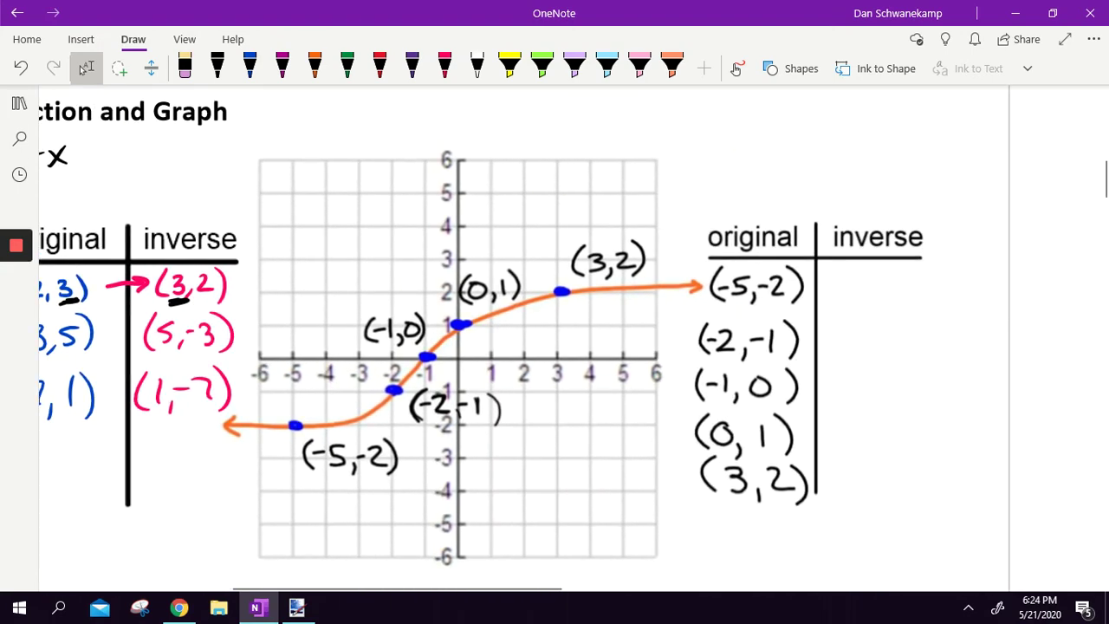
left_click(444, 66)
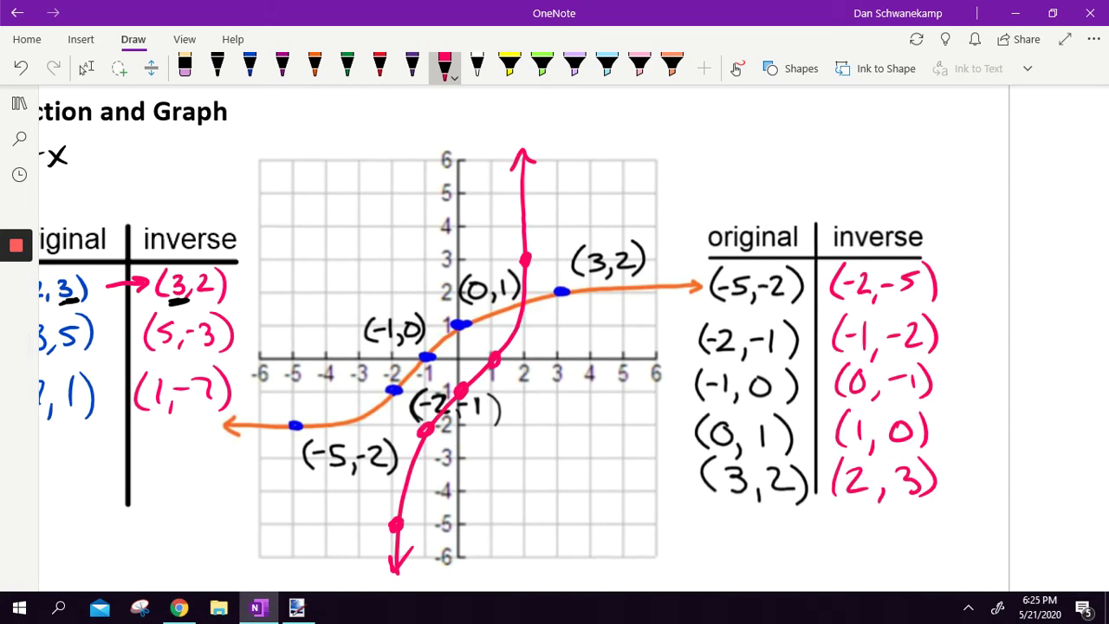
left_click(509, 66)
left_click_drag(707, 286, 795, 286)
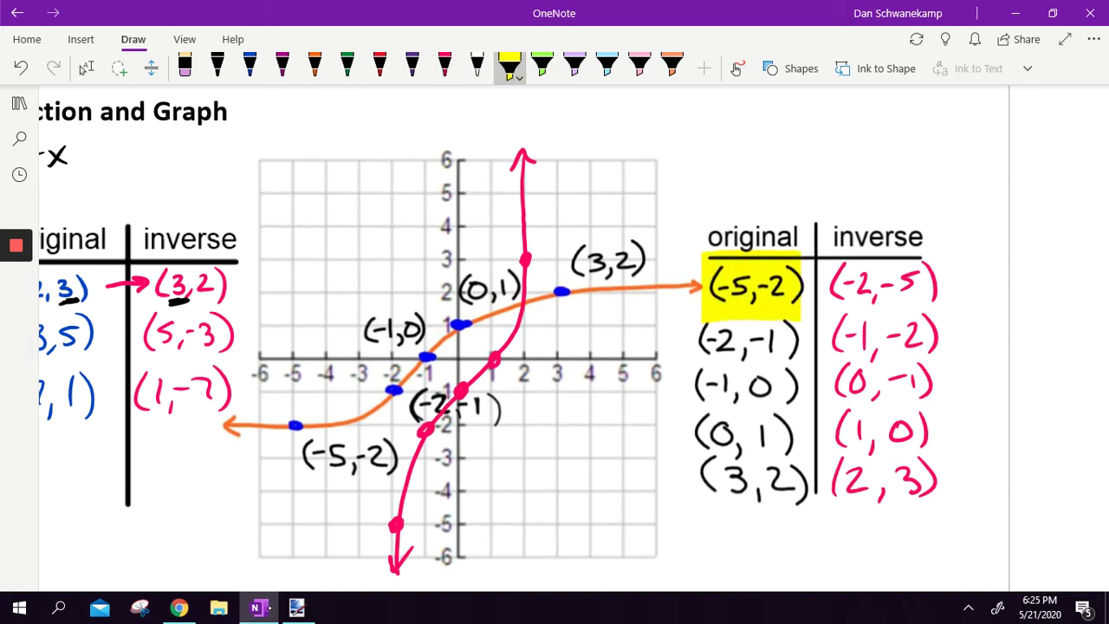
left_click_drag(693, 386, 783, 385)
left_click_drag(846, 383, 925, 384)
left_click_drag(715, 478, 901, 478)
left_click(21, 67)
left_click(21, 67)
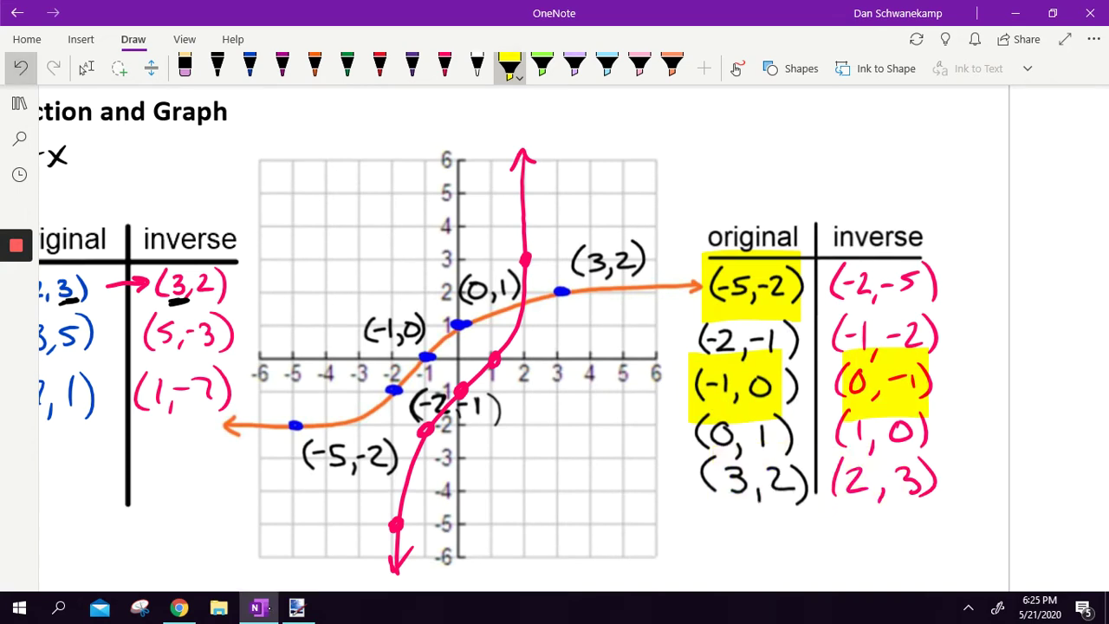
left_click(21, 67)
left_click(21, 67)
left_click(21, 67)
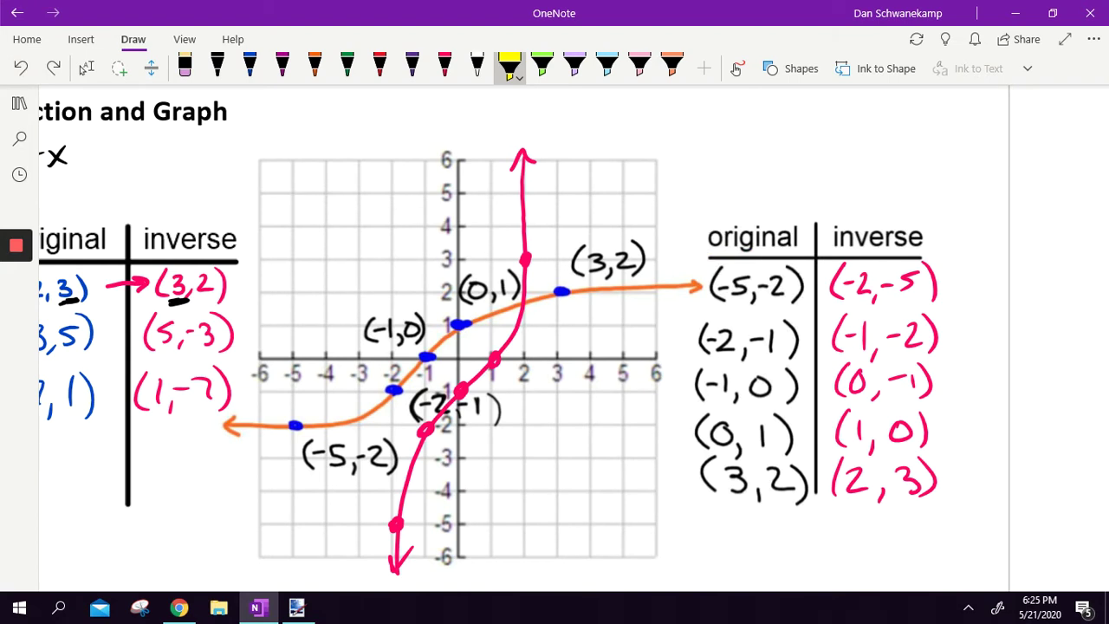
- Draw a dashed black y = x diagonal through the second graph's origin, with arrowheads at both ends
left_click(217, 67)
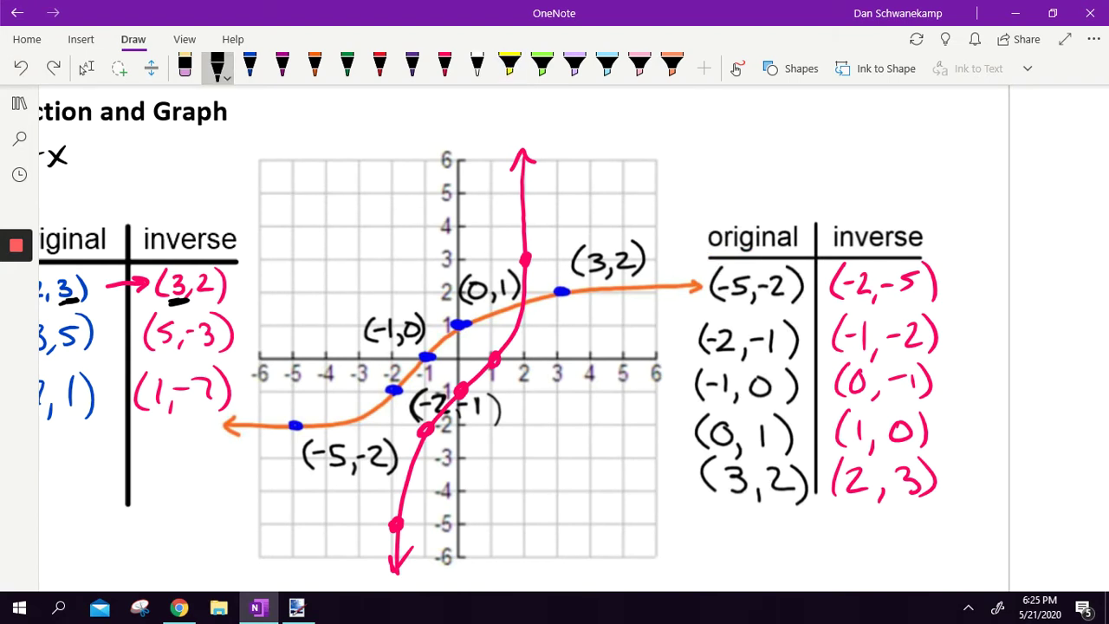
left_click_drag(265, 553, 281, 535)
left_click_drag(295, 521, 389, 427)
left_click_drag(402, 415, 448, 366)
left_click_drag(455, 357, 575, 237)
left_click_drag(585, 227, 635, 173)
mouse_move(646, 163)
left_mouse_down()
mouse_move(658, 149)
mouse_move(657, 164)
left_mouse_up()
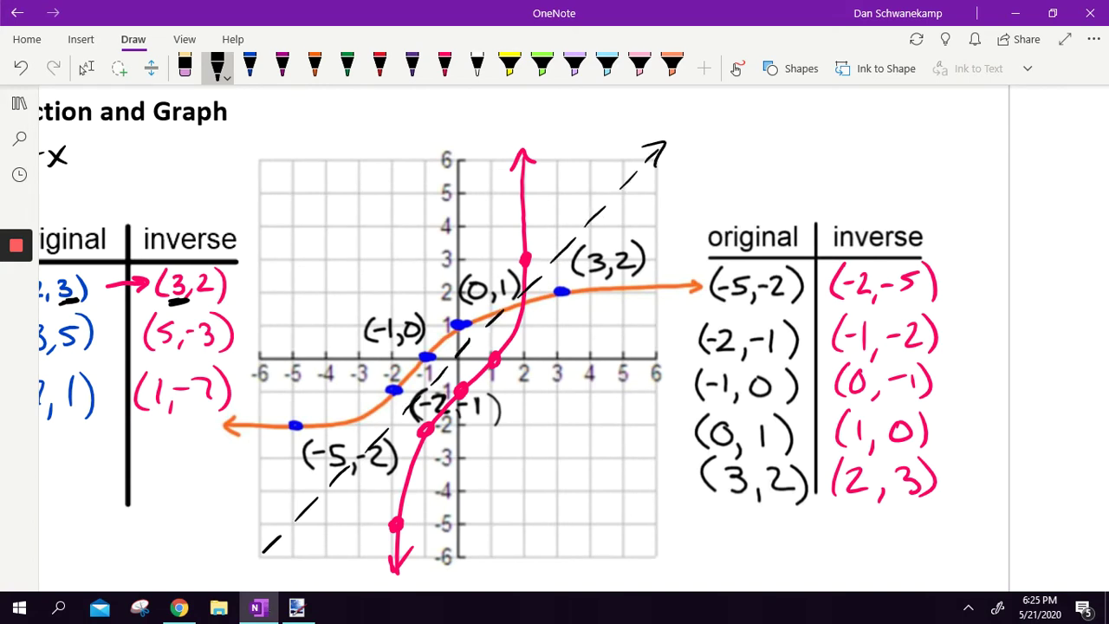
mouse_move(261, 534)
left_mouse_down()
mouse_move(258, 555)
mouse_move(280, 547)
left_mouse_up()
- Underline (x+3) and +1 in black in problem 1's equation y = (x+3)² + 1
scroll(573, 337, "down", 5)
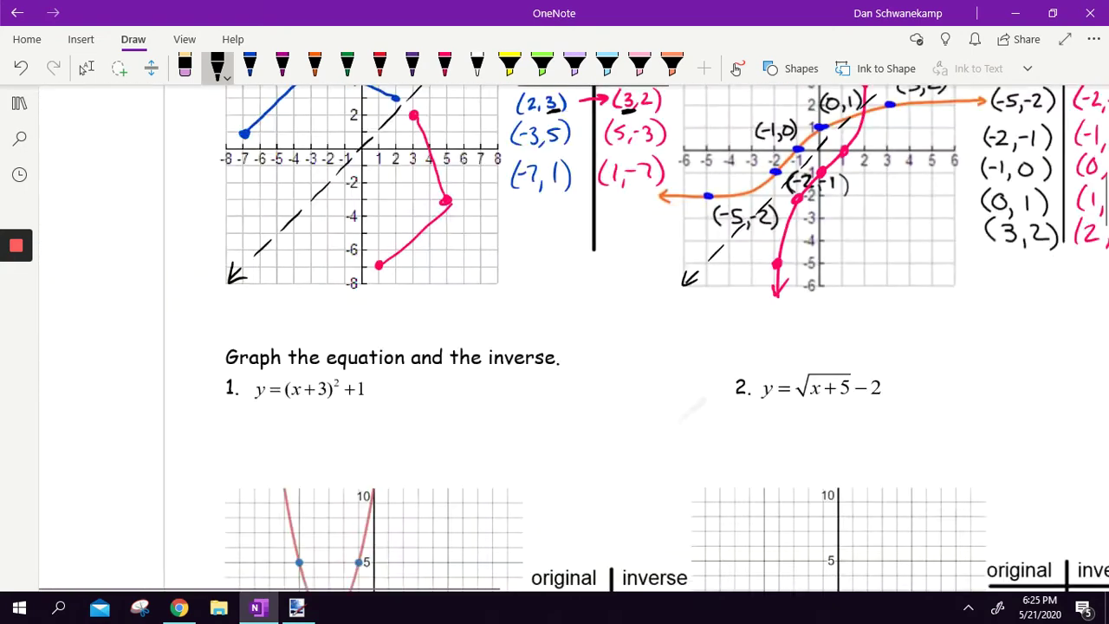
scroll(554, 338, "down", 3)
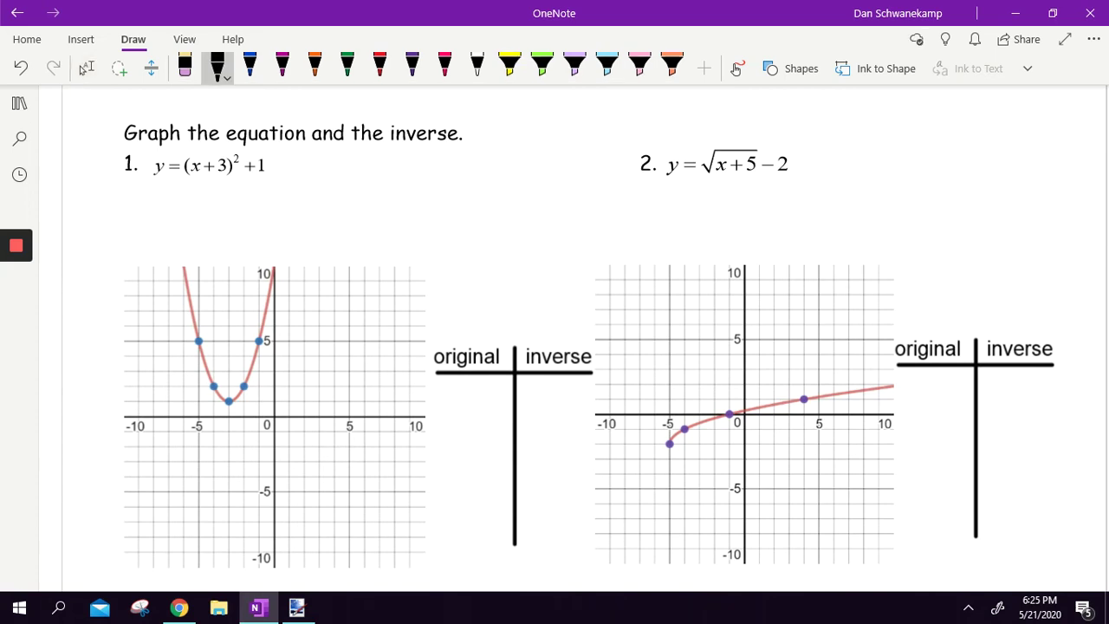
scroll(573, 338, "up", 1)
scroll(573, 337, "down", 1)
scroll(554, 338, "up", 2)
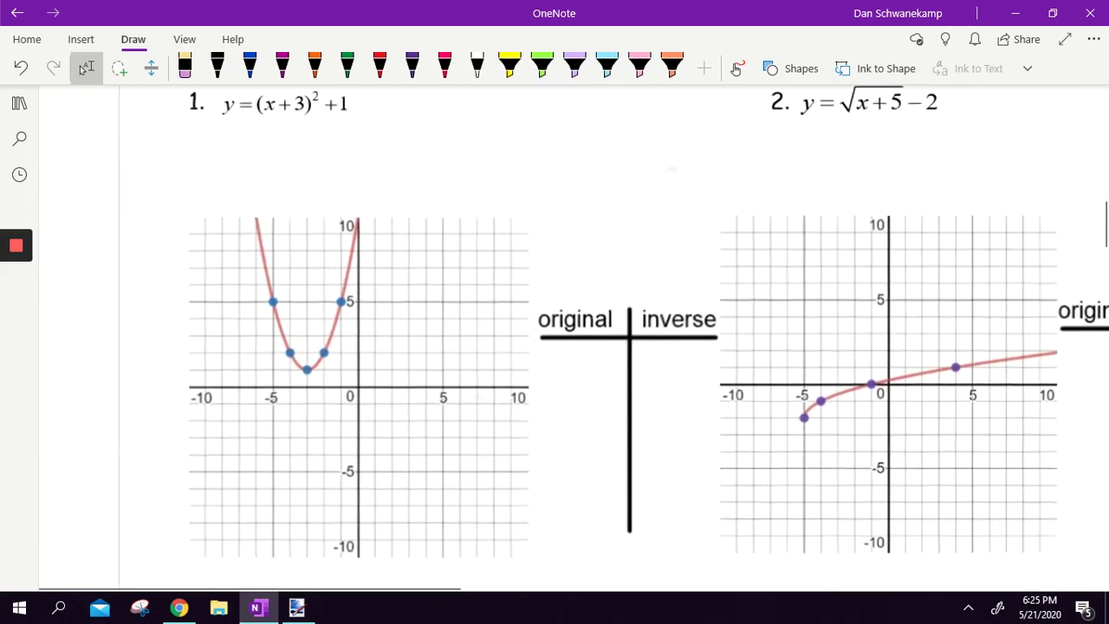
left_click(217, 67)
left_click_drag(223, 159, 333, 155)
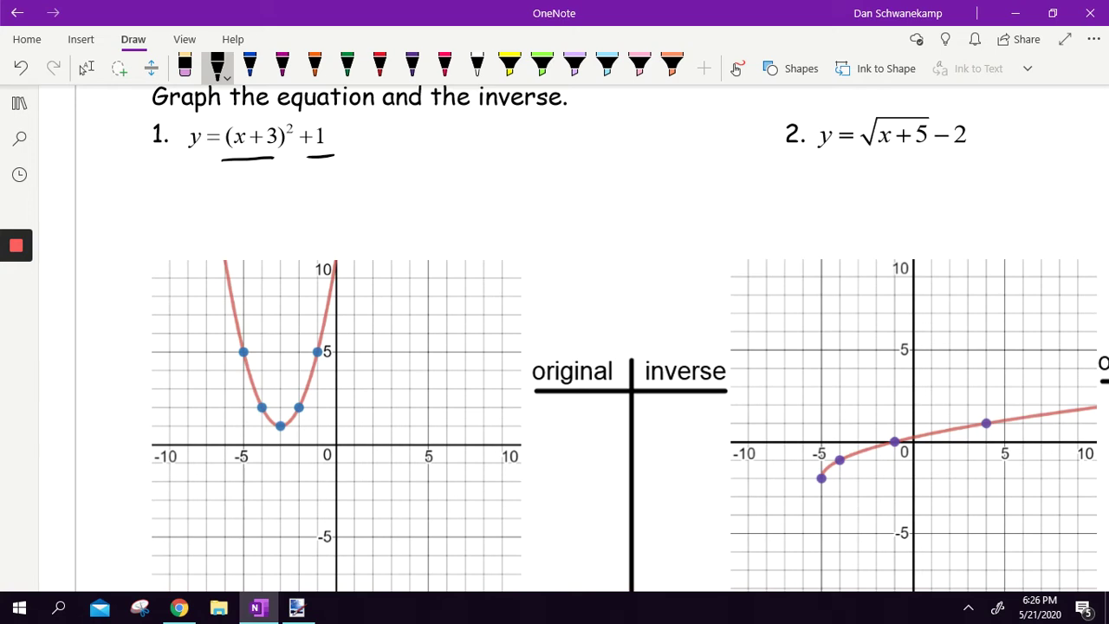
- Mark the parabola's vertex in black and write (-3,1) in problem 1's original column
left_click_drag(281, 422, 278, 431)
left_click_drag(542, 401, 538, 435)
left_click_drag(543, 418, 557, 433)
mouse_move(578, 430)
left_mouse_down()
mouse_move(574, 440)
mouse_move(592, 436)
left_mouse_up()
left_click_drag(598, 396, 602, 441)
- Write (1,-3) in problem 1's inverse column and plot that point in black on the grid
left_click_drag(650, 397, 647, 437)
left_click_drag(657, 408, 667, 444)
left_click_drag(684, 419, 699, 430)
left_click_drag(710, 399, 712, 438)
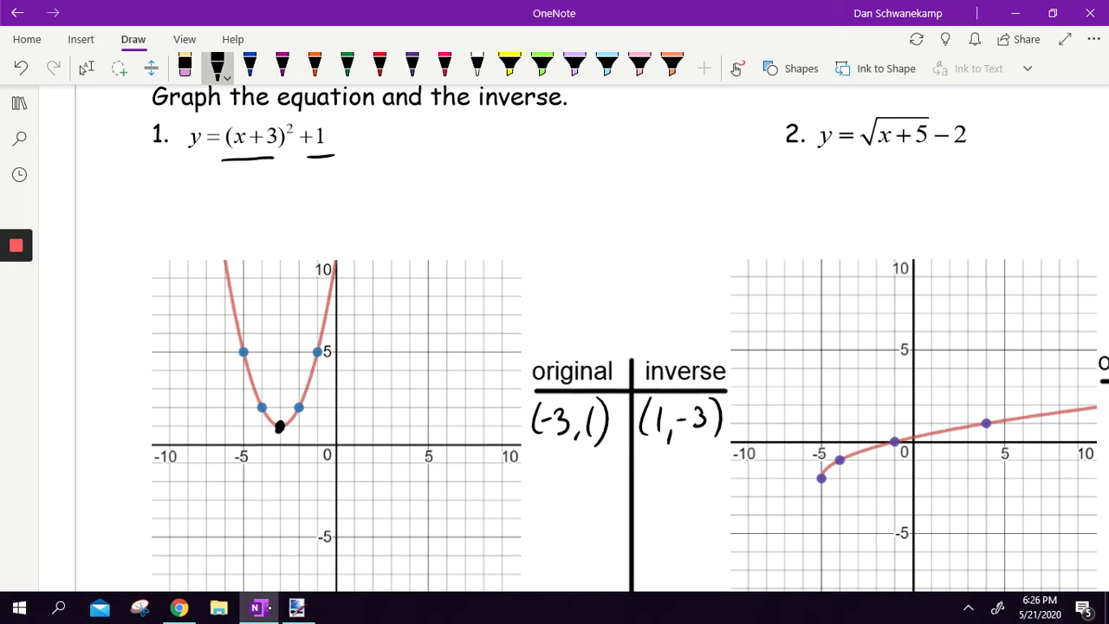
left_click_drag(353, 498, 354, 500)
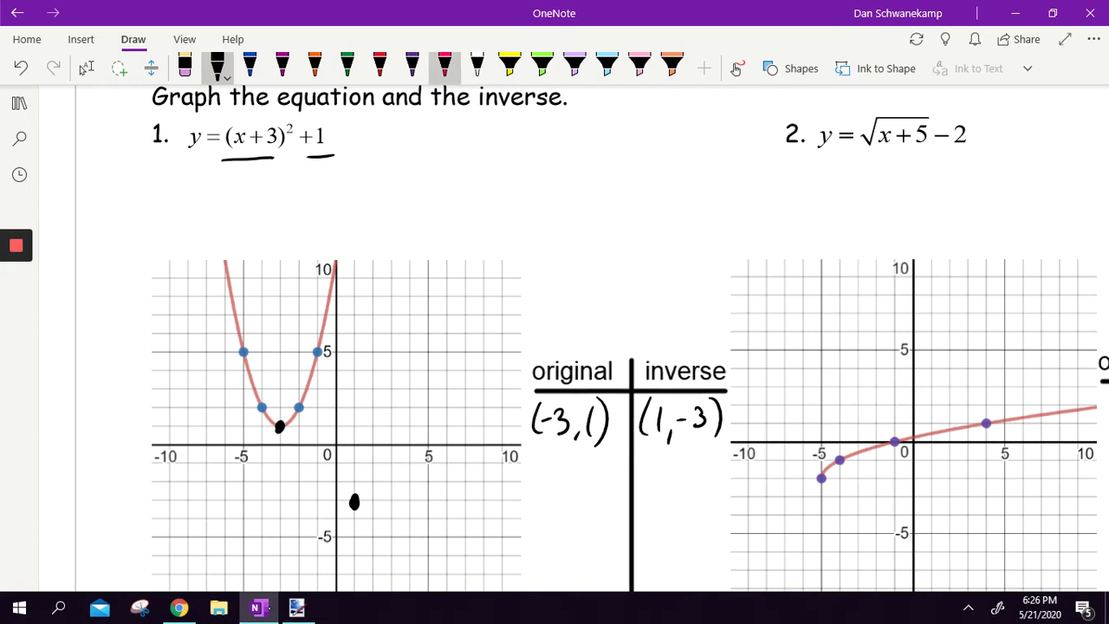
- Plot (2,-2), (5,-1), (2,-4) and (5,-5) in pink and draw the inverse as a sideways parabola from (1,-3) with arrowheads
left_click(444, 65)
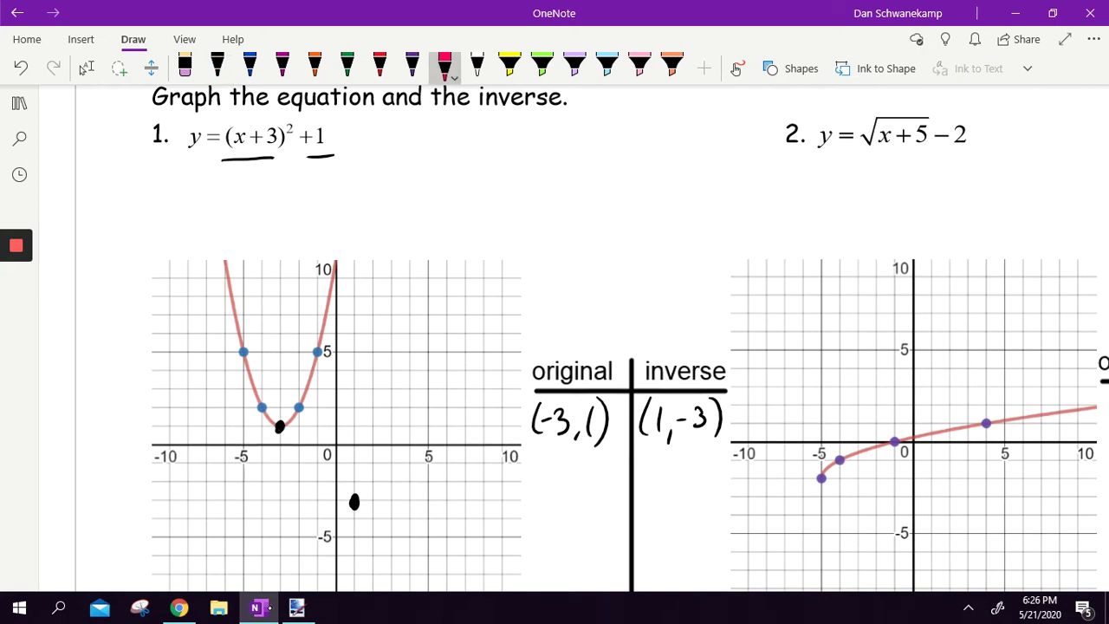
left_click_drag(372, 476, 374, 477)
left_click_drag(424, 460, 432, 462)
left_click_drag(369, 518, 428, 540)
mouse_move(353, 501)
left_mouse_down()
mouse_move(372, 481)
mouse_move(494, 449)
left_mouse_up()
left_click_drag(474, 447, 474, 468)
mouse_move(353, 502)
left_mouse_down()
mouse_move(447, 538)
mouse_move(491, 540)
left_mouse_up()
left_click_drag(472, 530, 469, 552)
- Draw a solid black diagonal line through the origin of problem 1's grid, with arrowheads at both ends
scroll(649, 180, "down", 2)
scroll(638, 177, "down", 1)
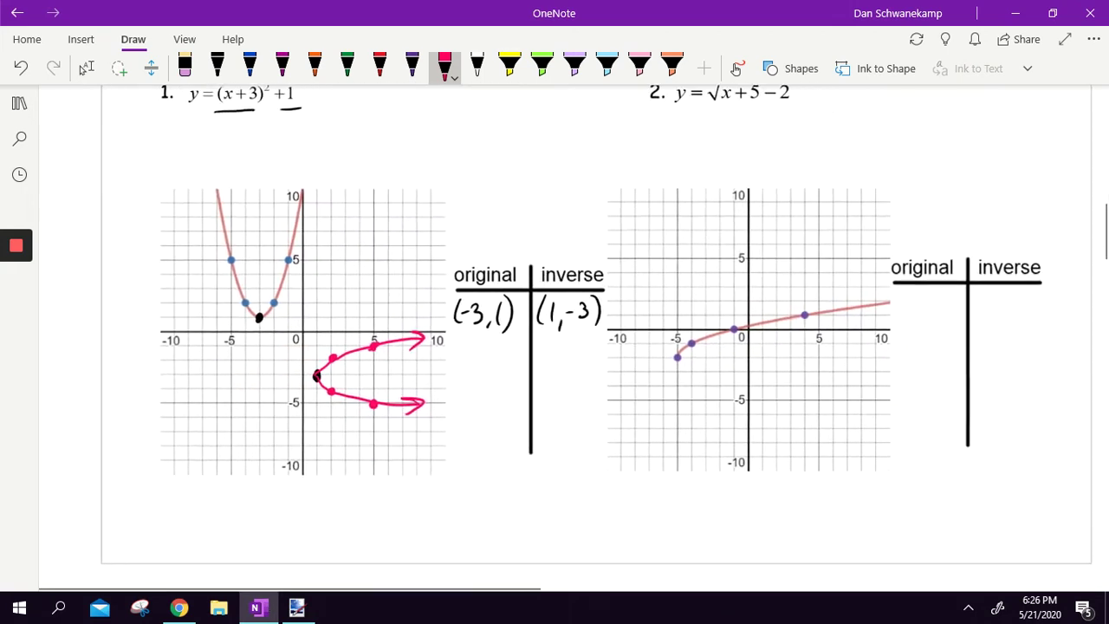
left_click(217, 68)
mouse_move(165, 469)
left_mouse_down()
mouse_move(376, 230)
mouse_move(447, 175)
left_mouse_up()
mouse_move(425, 185)
left_mouse_down()
mouse_move(448, 173)
mouse_move(442, 200)
left_mouse_up()
left_click_drag(174, 441, 162, 473)
left_click_drag(162, 473, 185, 465)
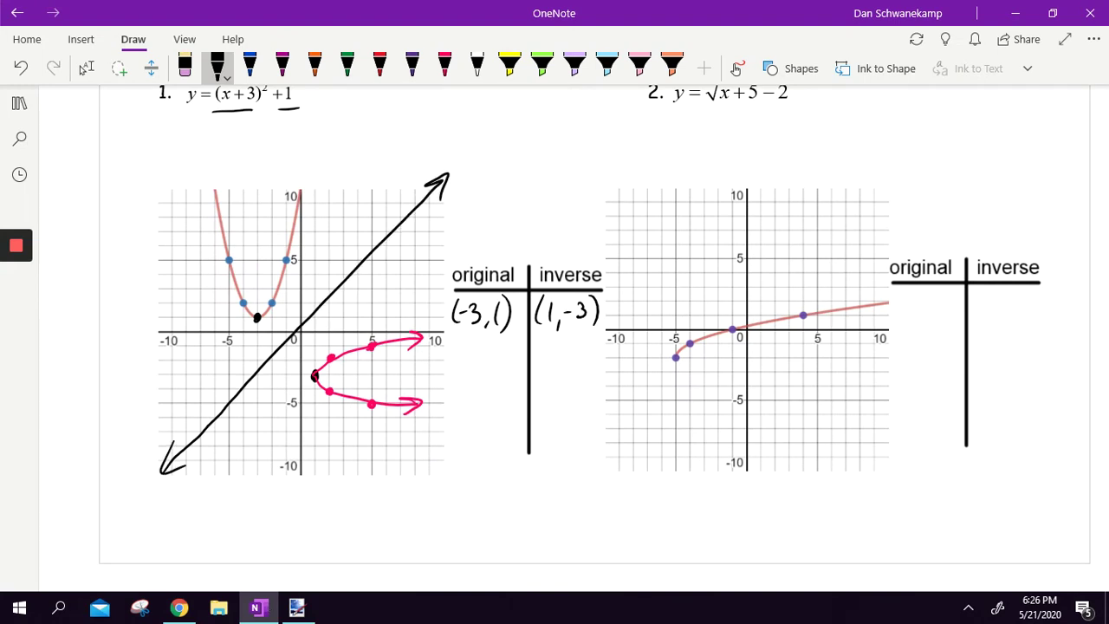
- Underline the expression √(x+5) − 2 in black in problem 2's equation
scroll(574, 338, "right", 3)
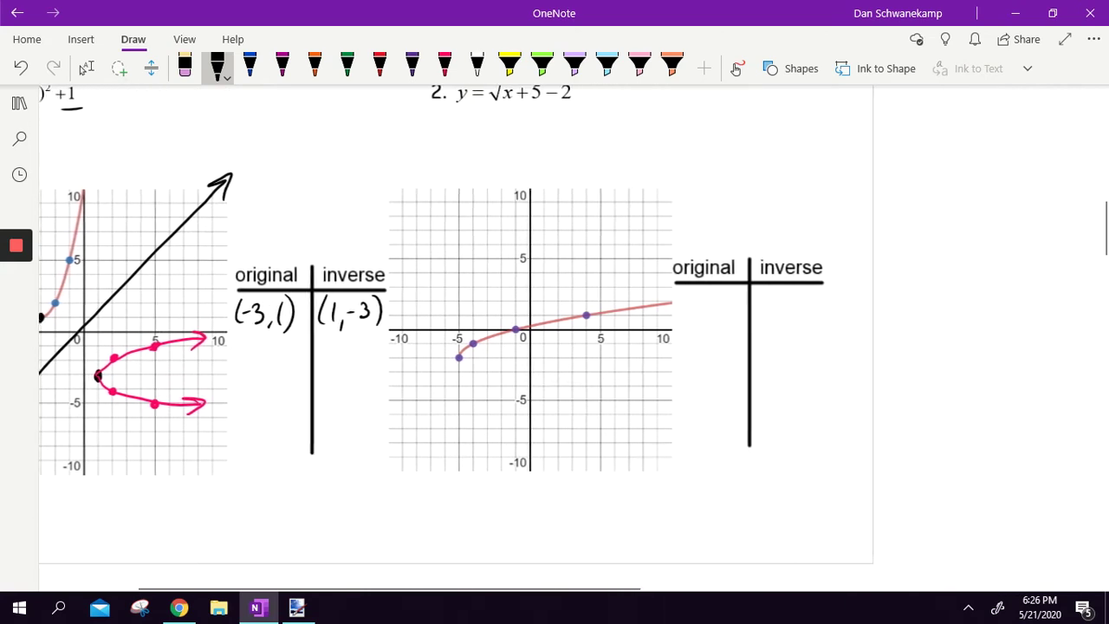
scroll(705, 199, "up", 2)
scroll(682, 174, "down", 2)
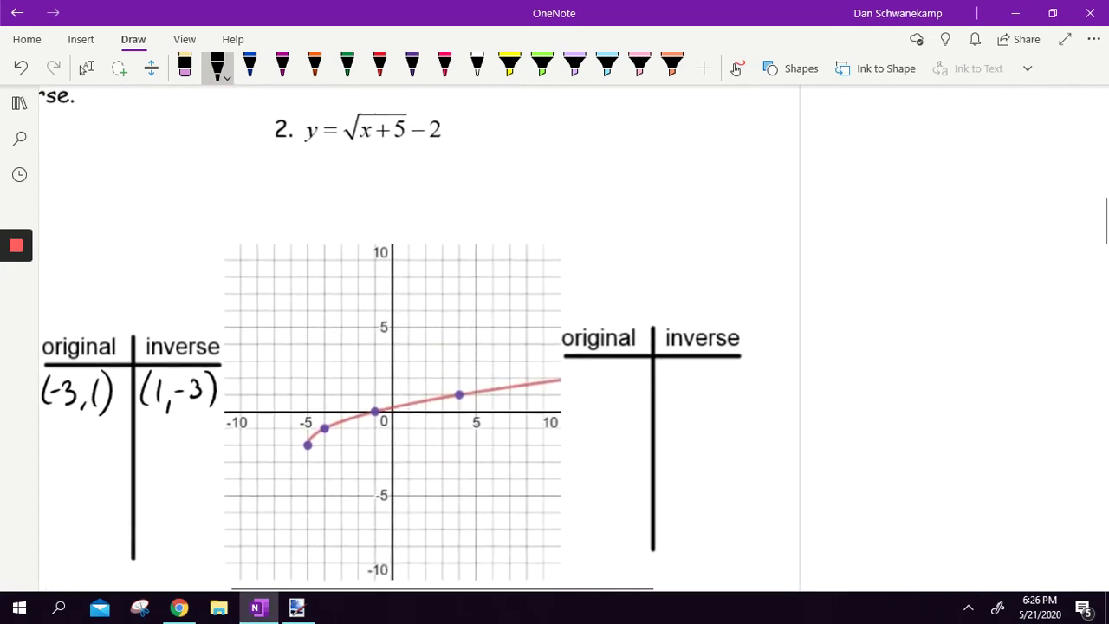
left_click_drag(344, 146, 451, 148)
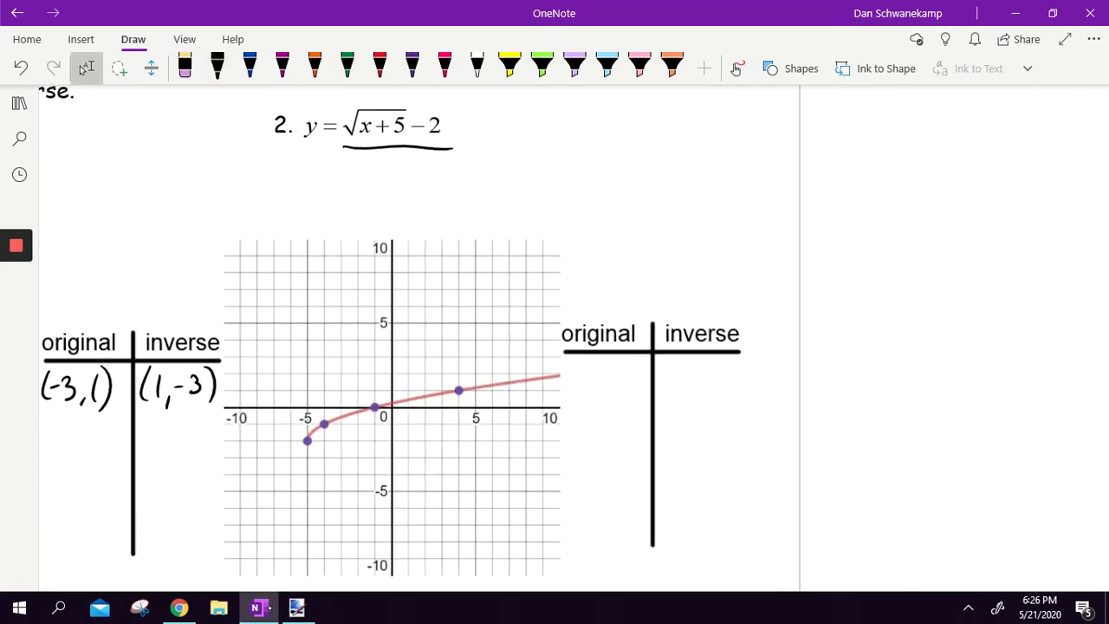
left_click_drag(386, 389, 319, 389)
mouse_move(319, 389)
left_mouse_down()
mouse_move(339, 392)
mouse_move(303, 413)
left_mouse_up()
left_click_drag(295, 402, 311, 402)
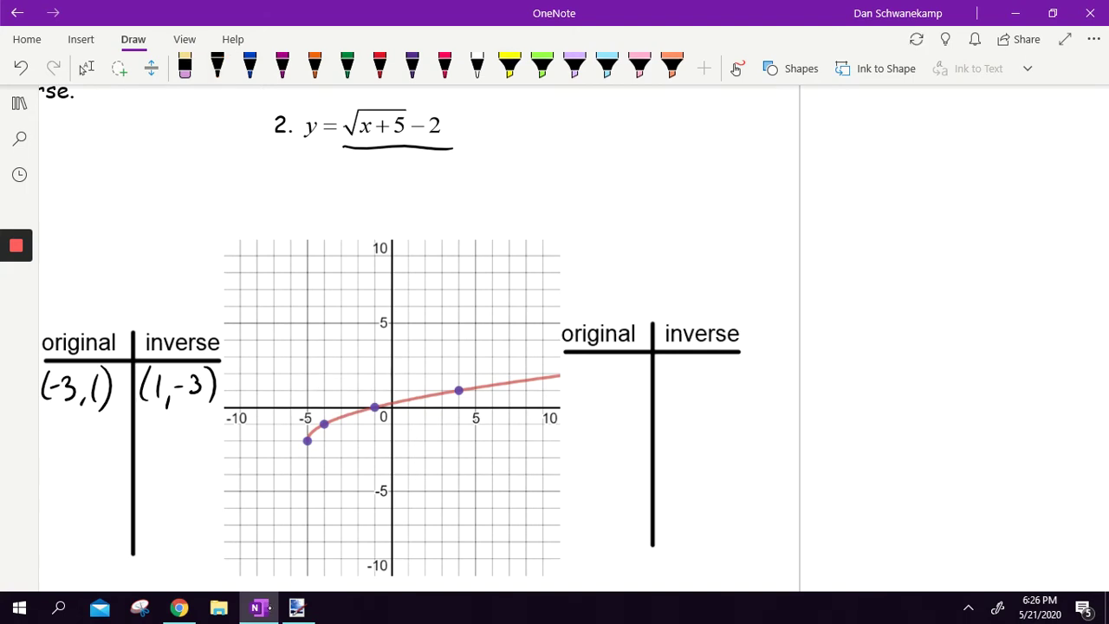
left_click(217, 68)
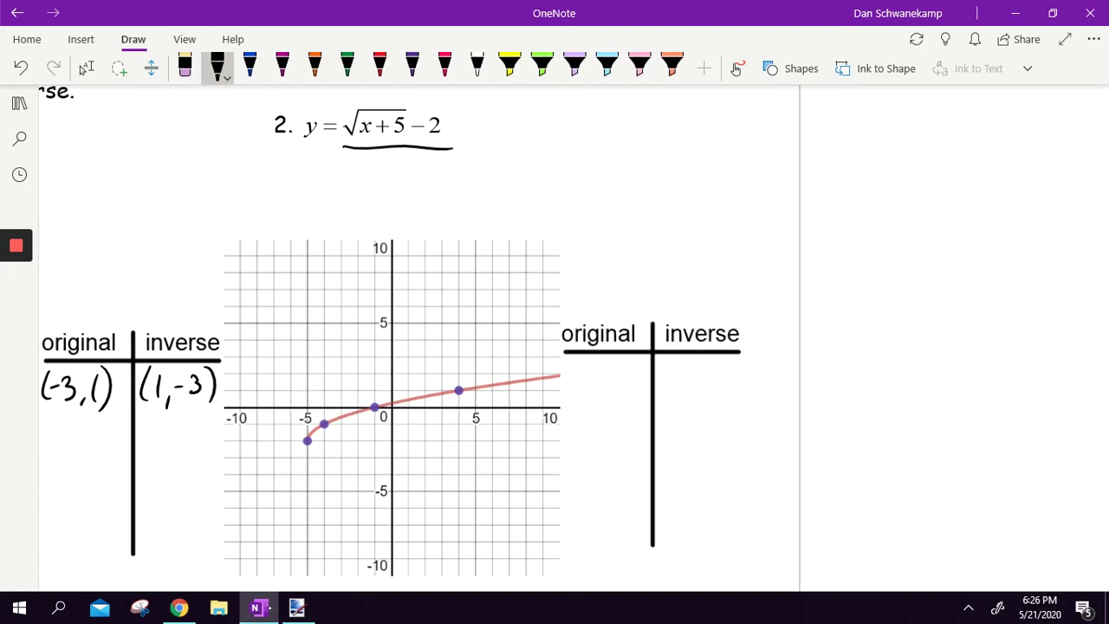
- On problem 2's grid, plot (-2,-5), (-1,-4), (0,-1) and (1,5) in purple and join them with a curve ending in an upward arrow
scroll(660, 260, "up", 2)
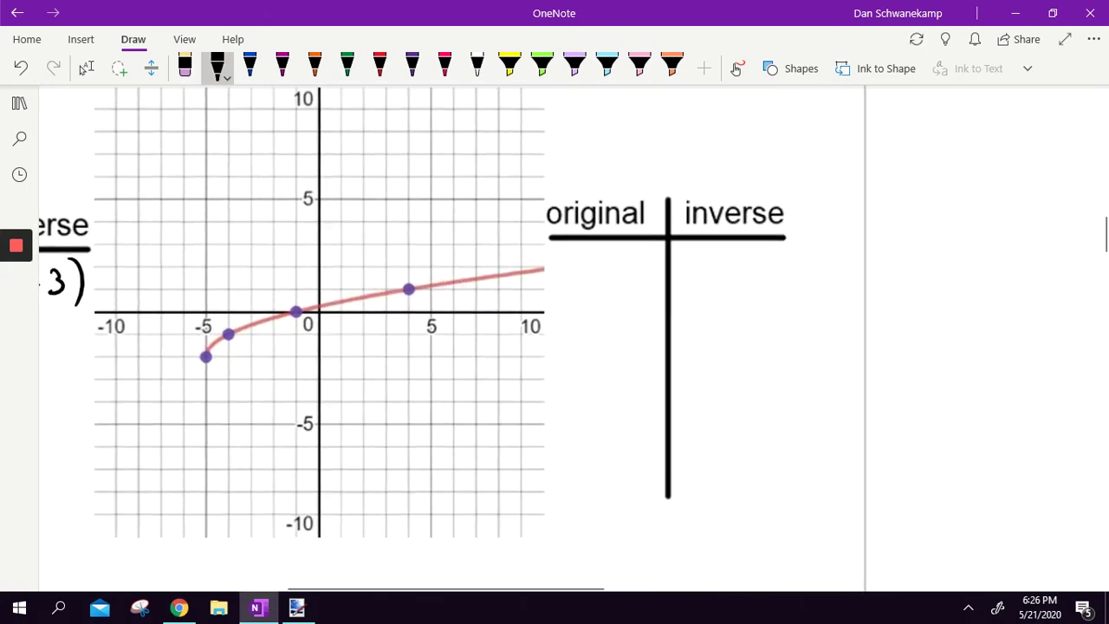
left_click(282, 68)
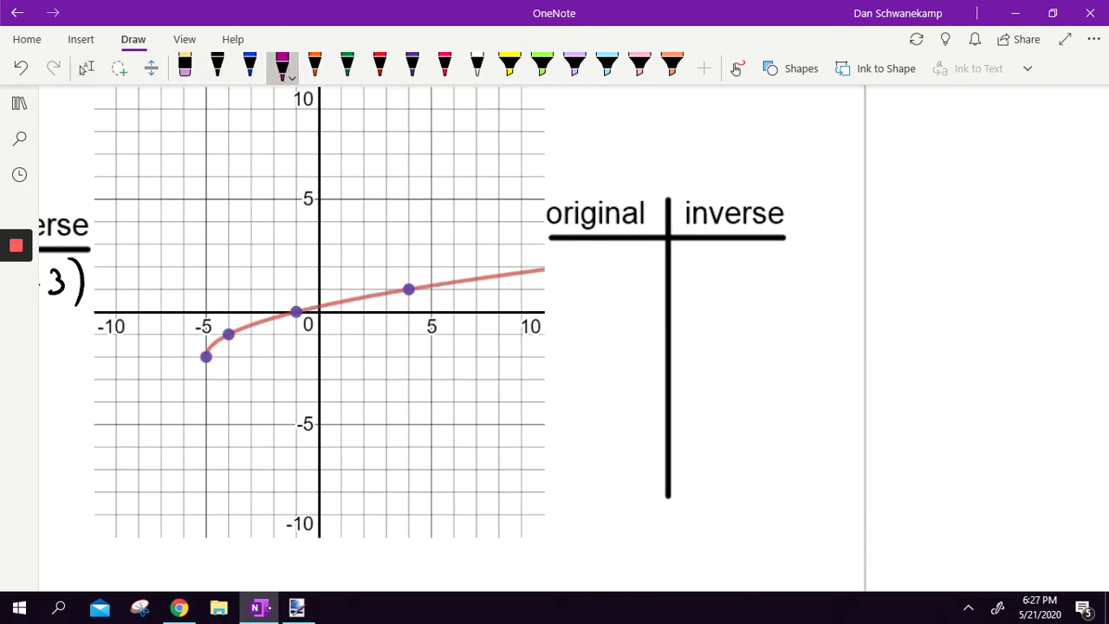
mouse_move(272, 418)
left_mouse_down()
mouse_move(272, 430)
mouse_move(300, 402)
left_mouse_up()
left_click_drag(319, 331, 321, 342)
left_click_drag(336, 200, 345, 197)
mouse_move(272, 424)
left_mouse_down()
mouse_move(315, 360)
mouse_move(343, 143)
mouse_move(355, 154)
left_mouse_up()
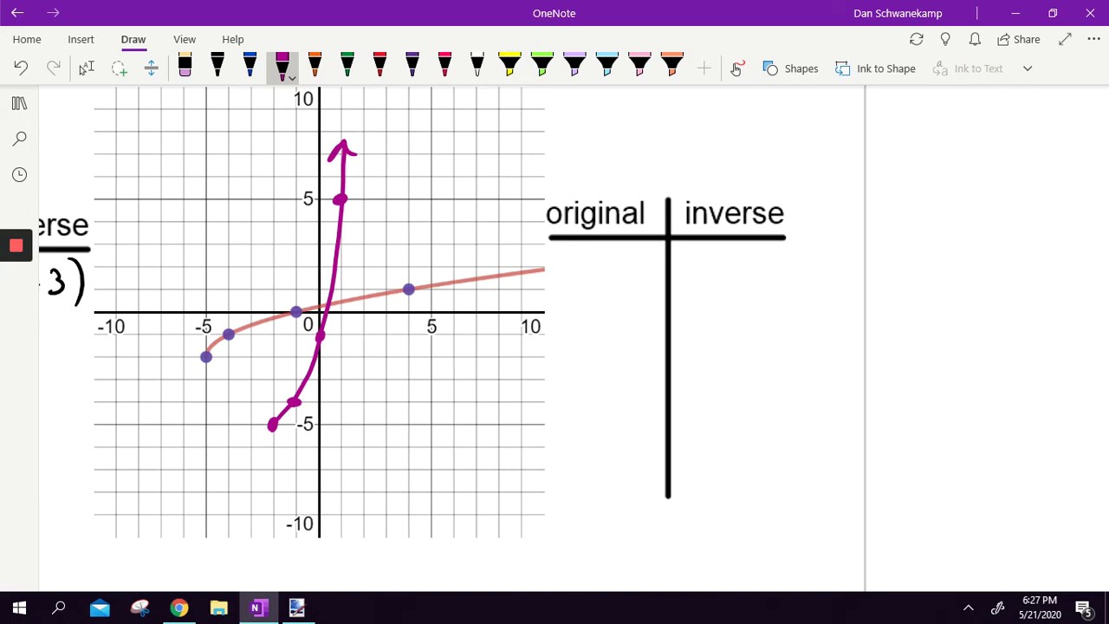
- Mark the original square-root curve's starting point in purple and write (-5,-2) in problem 2's original column
scroll(727, 450, "down", 4)
scroll(554, 338, "left", 2)
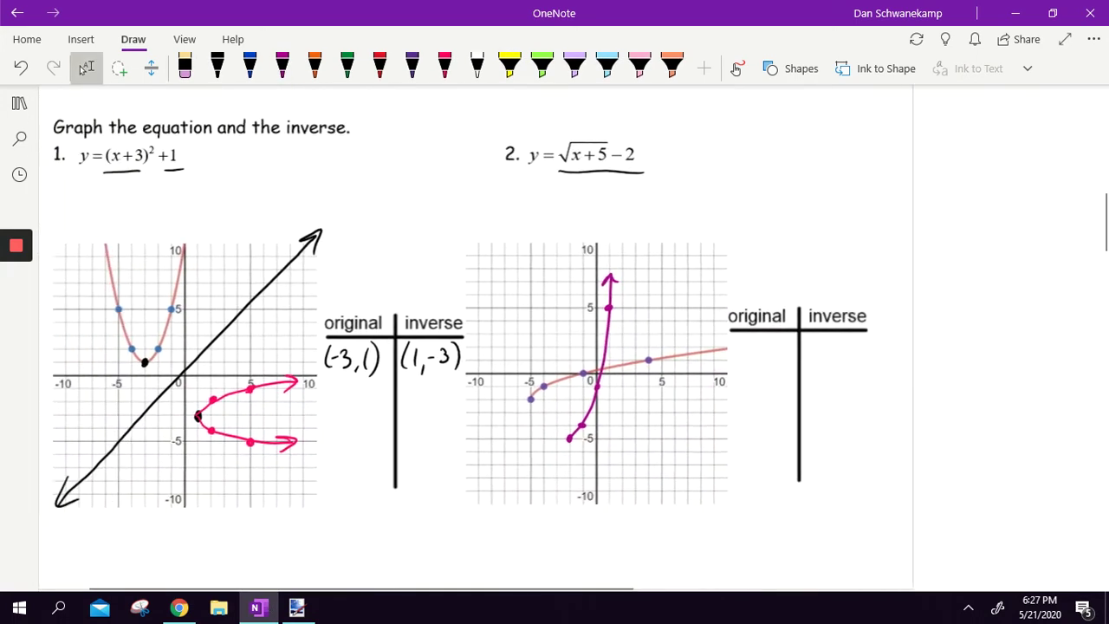
scroll(450, 337, "left", 2)
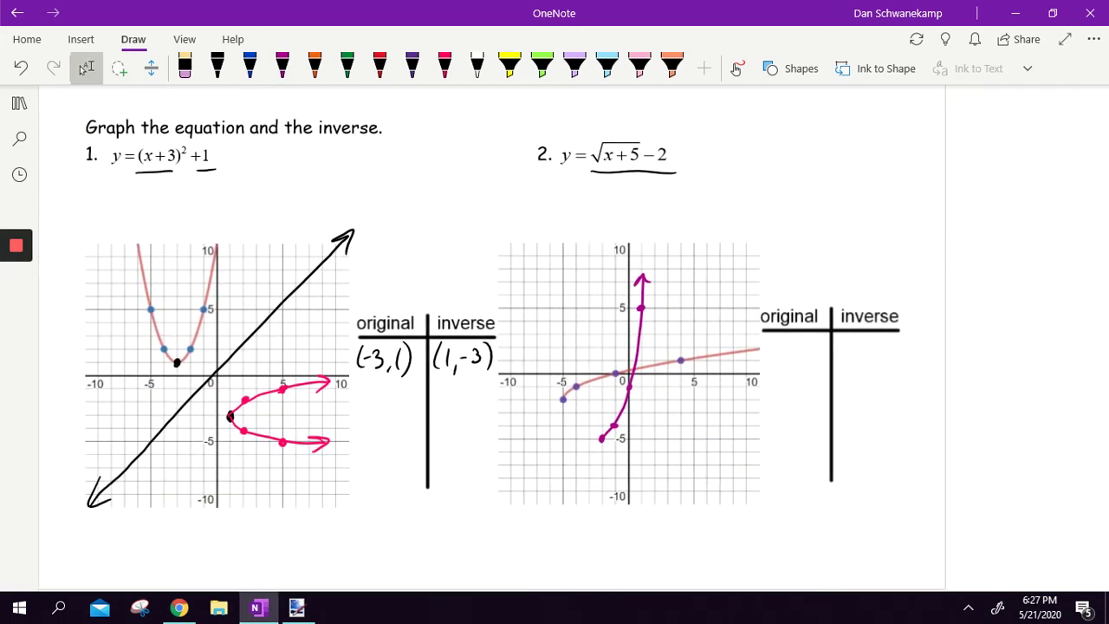
left_click(282, 68)
left_click_drag(561, 397, 563, 402)
mouse_move(770, 342)
left_mouse_down()
mouse_move(769, 371)
mouse_move(775, 356)
left_mouse_up()
mouse_move(780, 350)
left_mouse_down()
mouse_move(780, 362)
mouse_move(791, 345)
left_mouse_up()
mouse_move(795, 363)
left_mouse_down()
mouse_move(794, 372)
mouse_move(808, 354)
left_mouse_up()
left_click_drag(809, 347, 825, 360)
- Write (-2,-5) in purple in problem 2's inverse column and mark that starting point on the inverse curve
mouse_move(821, 339)
left_mouse_down()
mouse_move(822, 368)
mouse_move(861, 354)
left_mouse_up()
left_click_drag(865, 345, 886, 370)
left_click_drag(888, 350, 908, 359)
left_click_drag(904, 343, 916, 343)
left_click_drag(916, 336, 921, 367)
left_click_drag(606, 436, 603, 437)
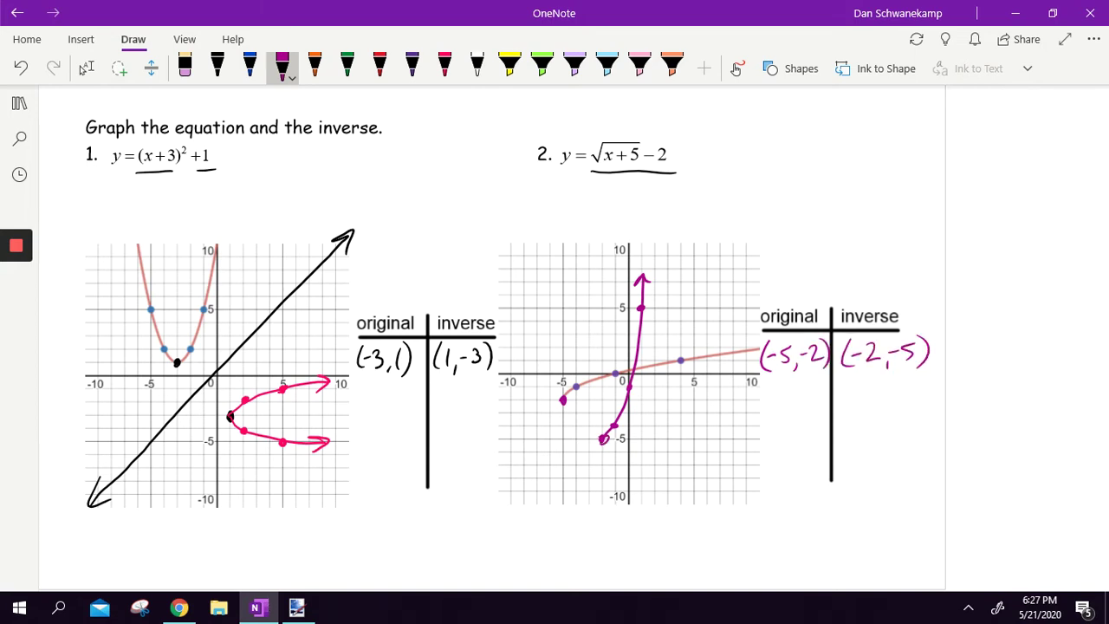
- Look over the equations and blank grids of Examples 3 and 4
scroll(554, 337, "down", 2)
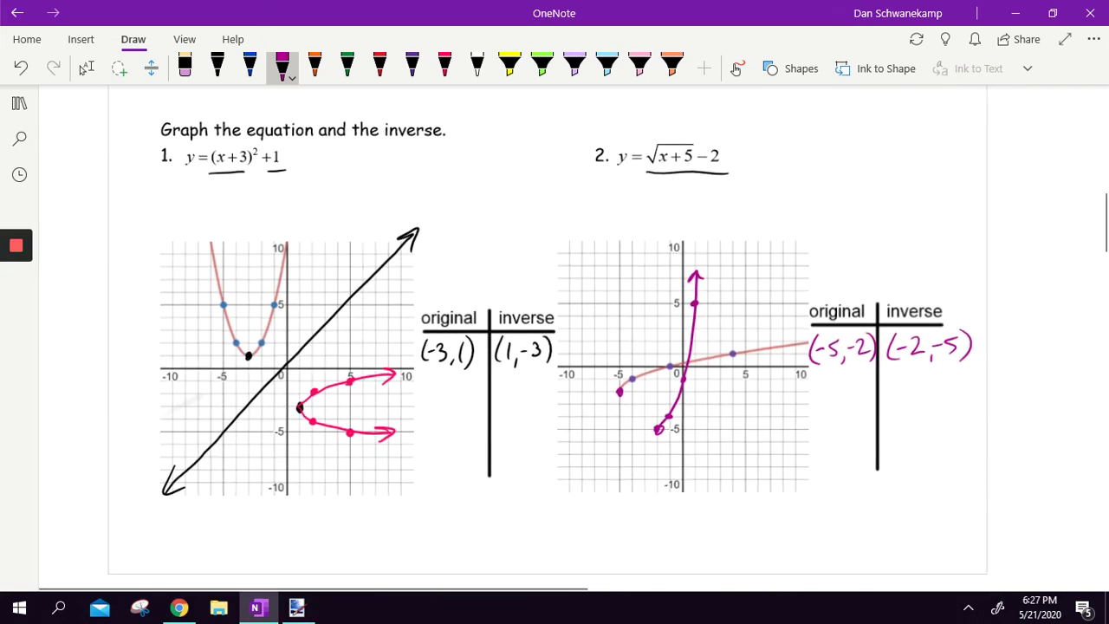
left_click(86, 69)
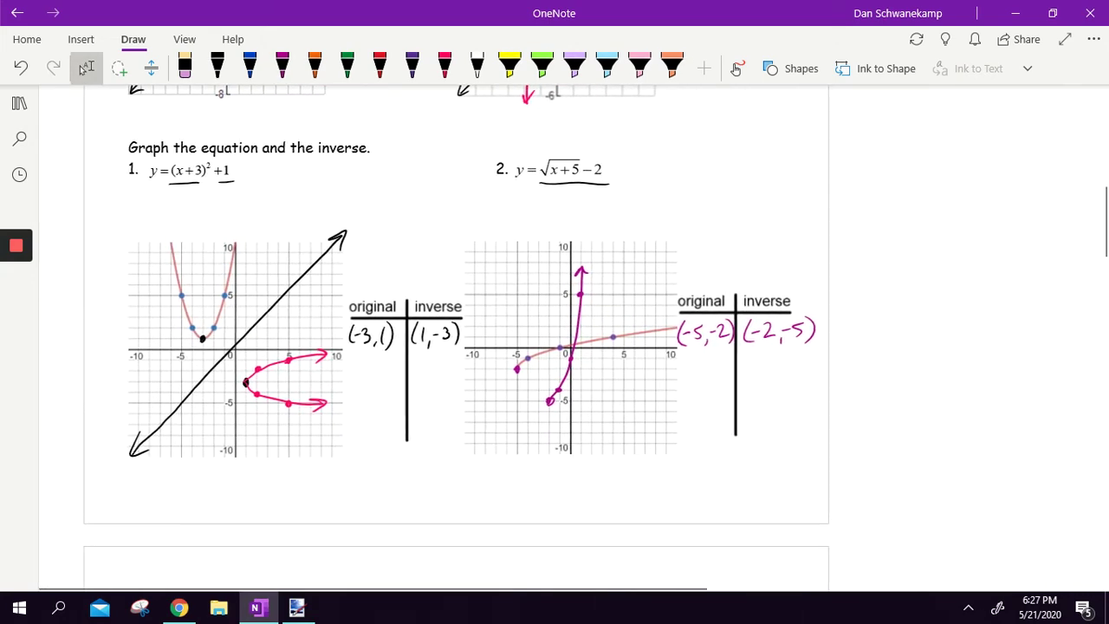
scroll(457, 338, "down", 3)
scroll(456, 338, "down", 3)
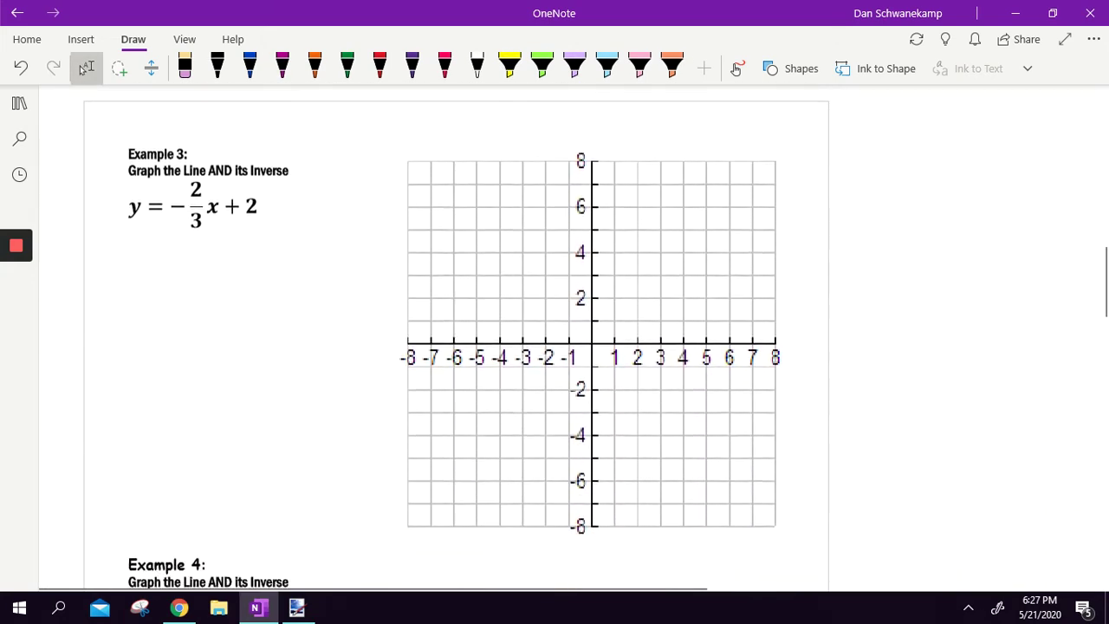
scroll(456, 337, "down", 5)
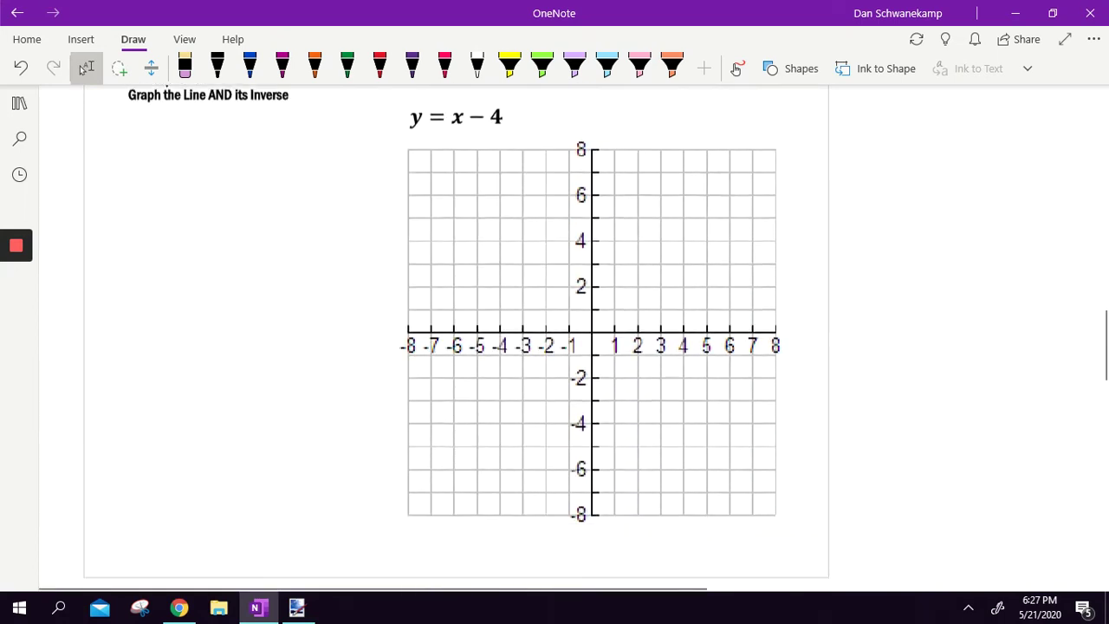
scroll(456, 338, "up", 1)
scroll(456, 338, "up", 3)
scroll(456, 338, "up", 3)
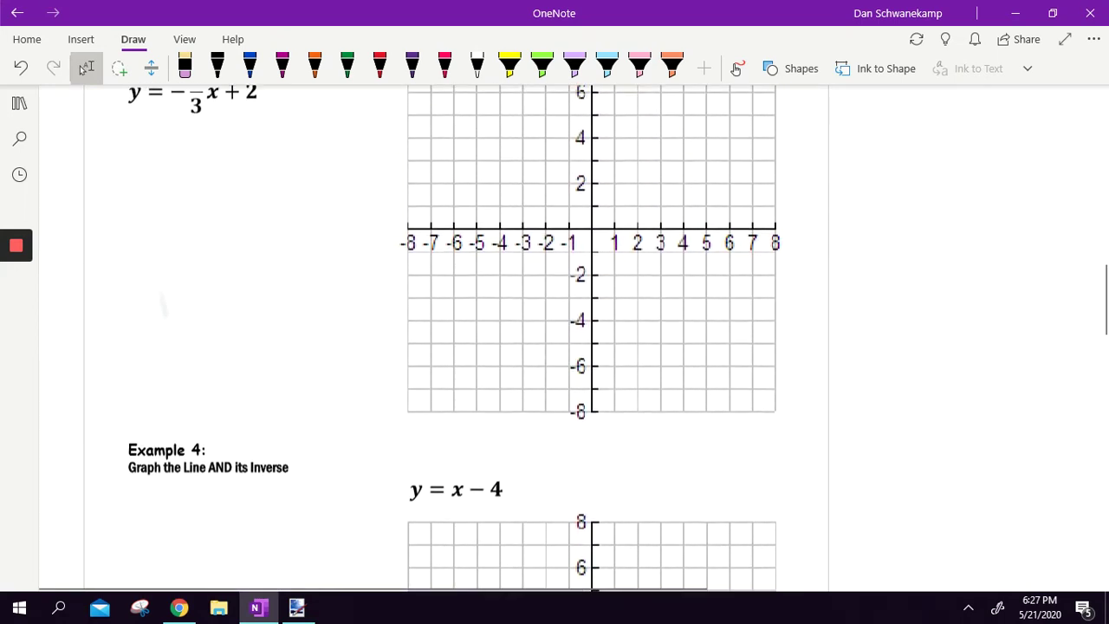
- In Example 3, underline the constant 2 of the equation in red and plot the y-intercept (0,2) on the grid
scroll(457, 337, "up", 2)
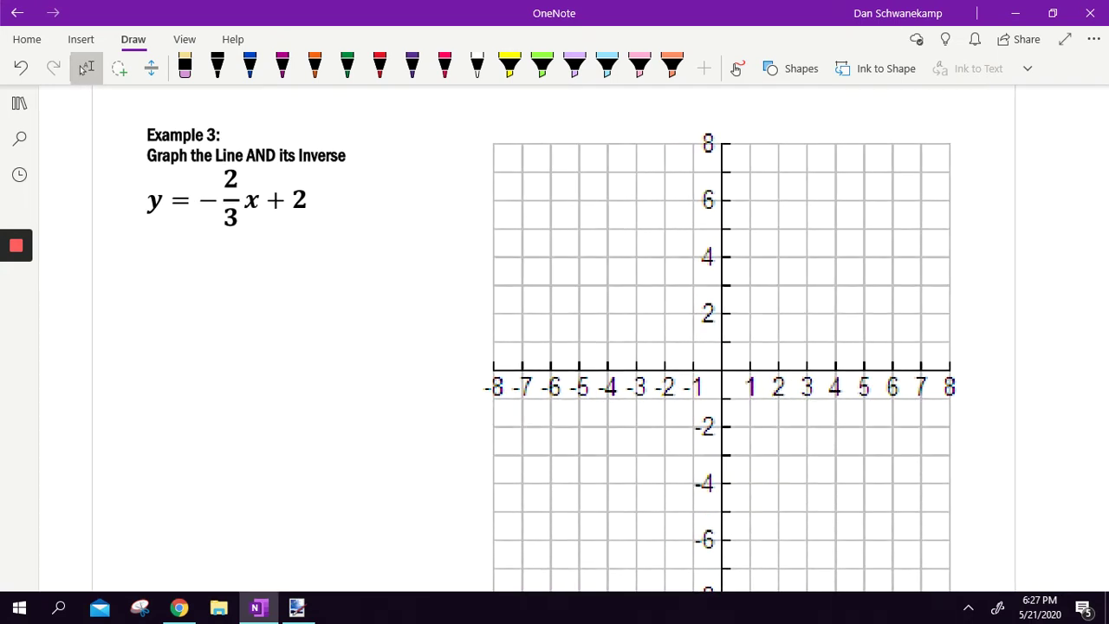
scroll(527, 338, "down", 1)
scroll(527, 338, "down", 2)
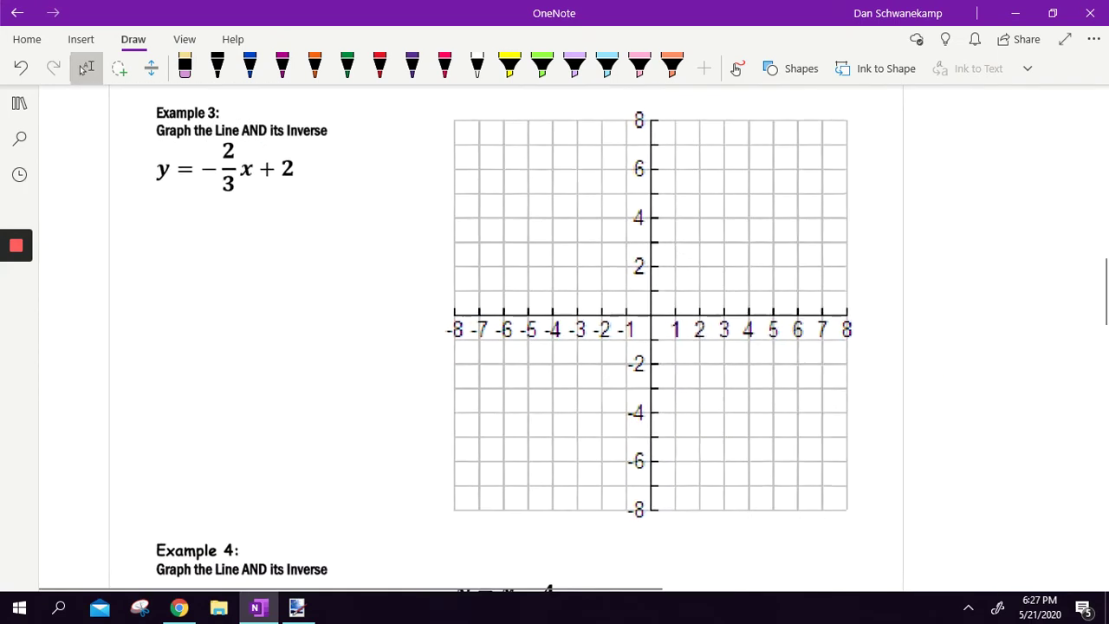
scroll(624, 320, "up", 1)
left_click(379, 68)
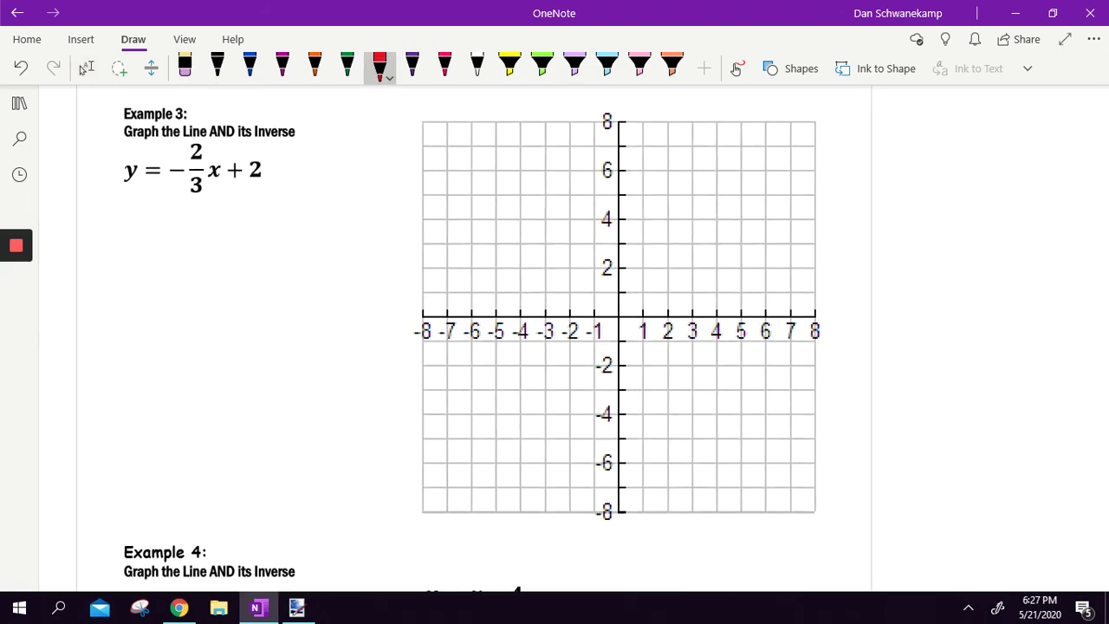
left_click_drag(239, 190, 269, 183)
left_click_drag(611, 266, 613, 268)
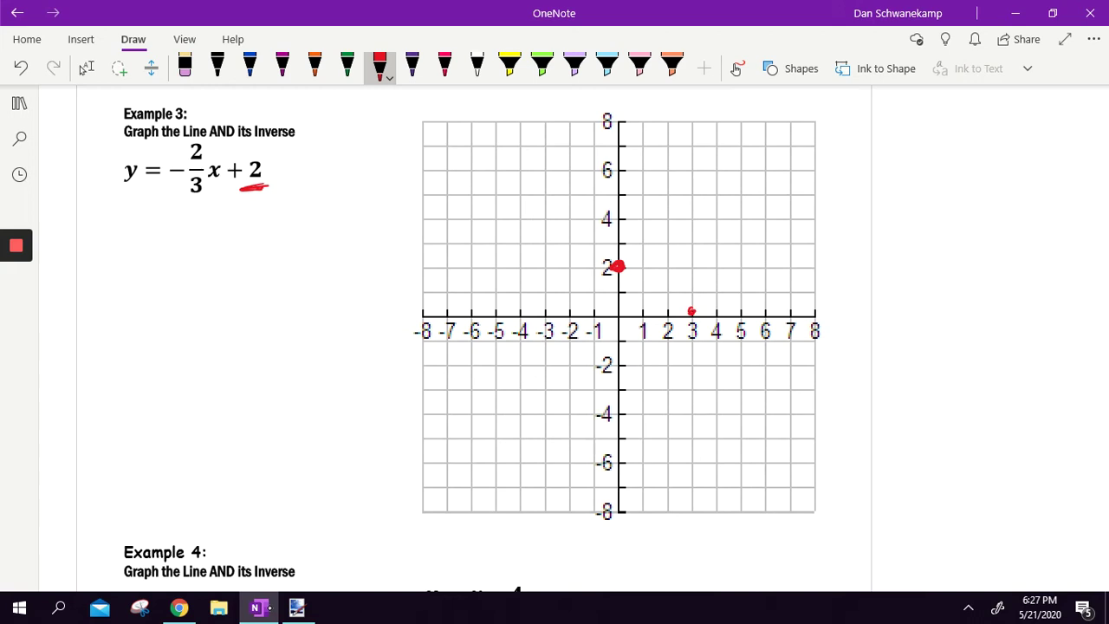
- Plot (3,0), (6,-2) and (-4,4) in red on Example 3's grid and draw the line through the points with arrows at both ends
left_click_drag(764, 361, 771, 362)
left_click_drag(689, 310, 696, 313)
left_click_drag(522, 215, 519, 214)
left_click_drag(433, 156, 824, 387)
mouse_move(824, 387)
left_mouse_down()
mouse_move(811, 371)
mouse_move(822, 388)
left_mouse_up()
left_click_drag(457, 156, 437, 173)
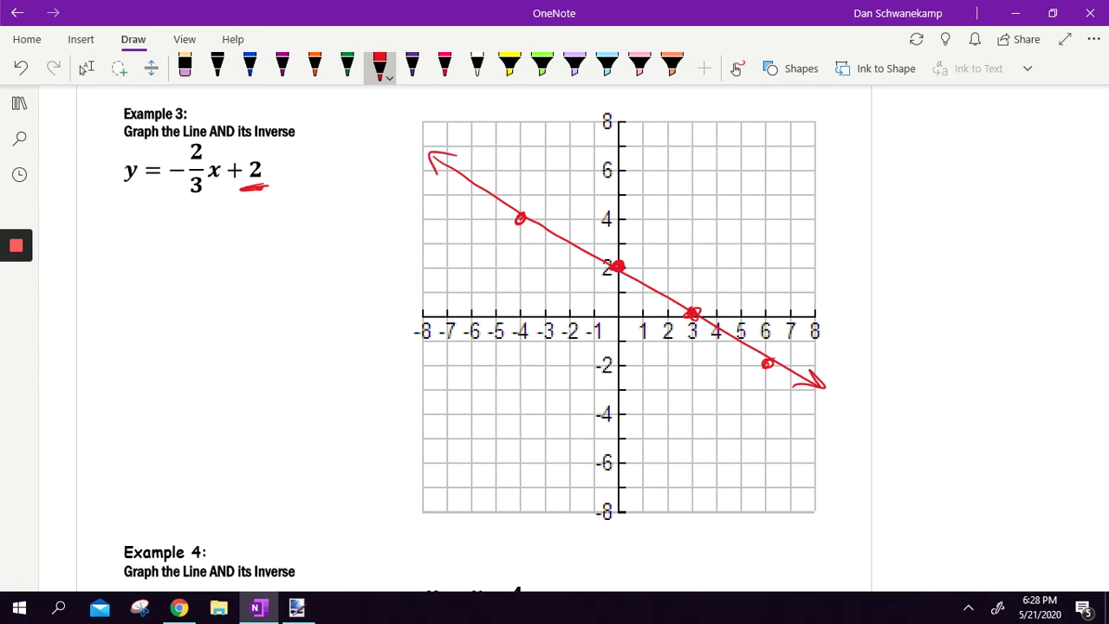
- Plot the inverse's points (2,0) and (0,3) in green on Example 3's grid
scroll(473, 347, "down", 15)
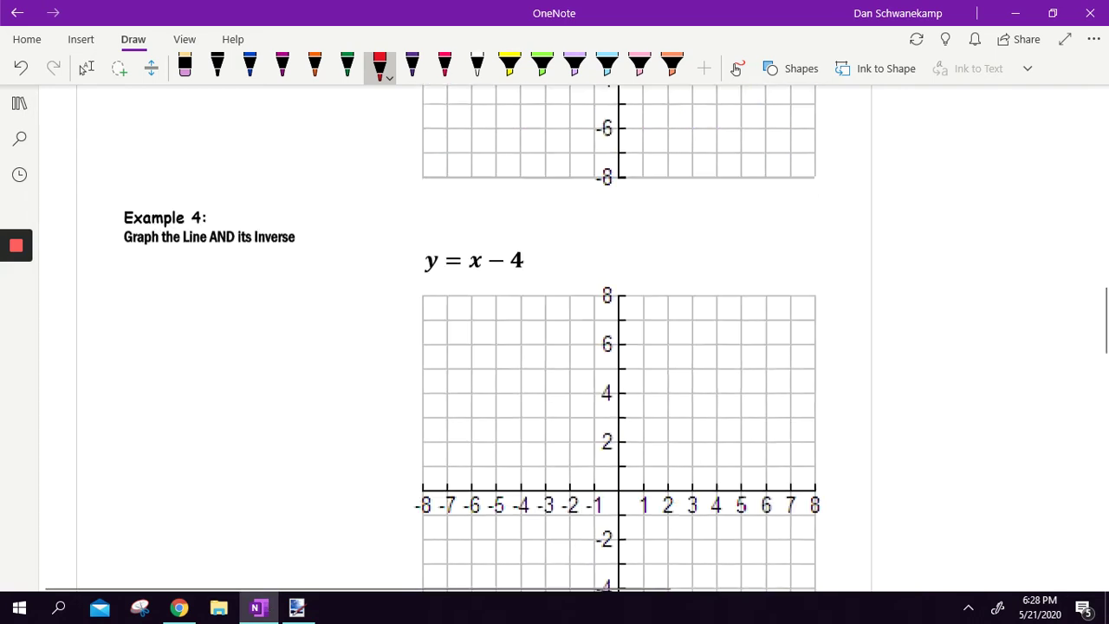
left_click(86, 67)
scroll(474, 346, "up", 15)
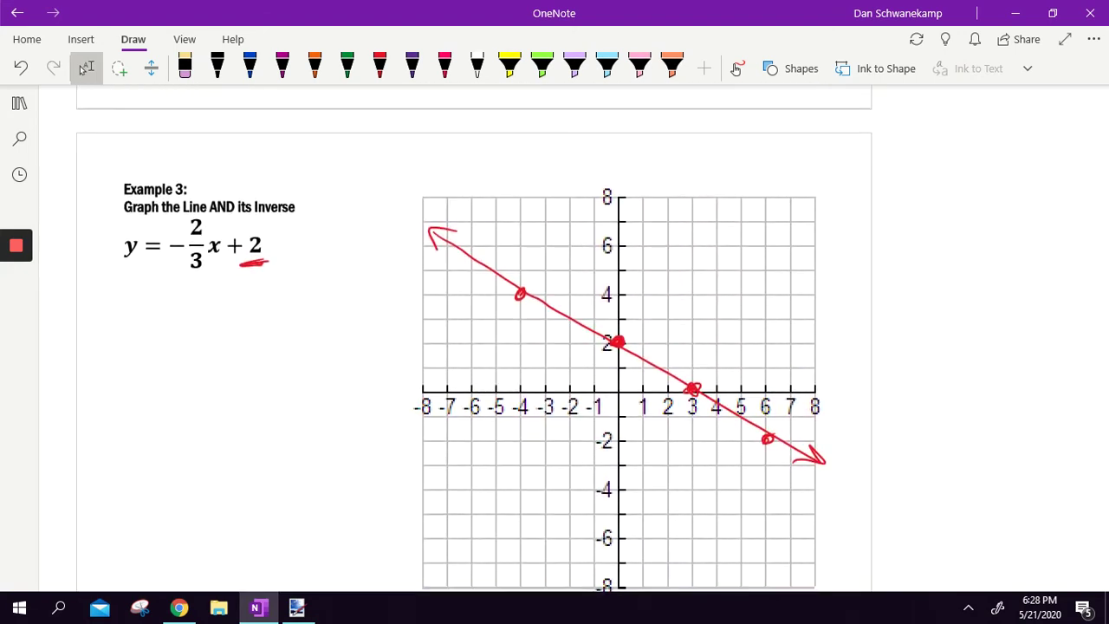
left_click(346, 68)
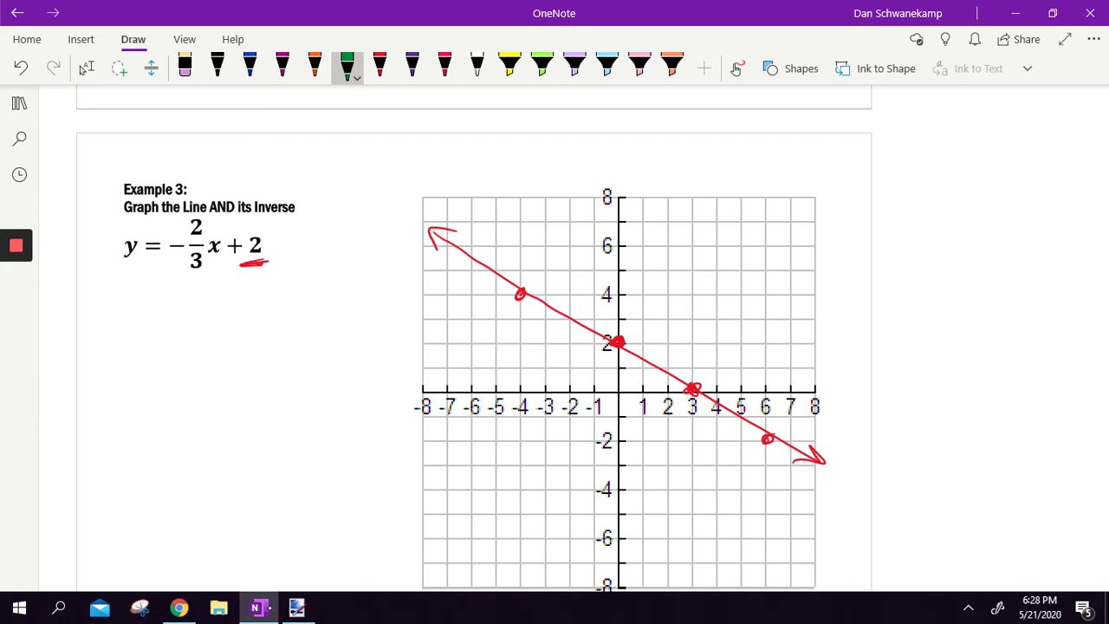
left_click_drag(662, 394, 663, 397)
mouse_move(612, 318)
left_mouse_down()
mouse_move(622, 319)
mouse_move(611, 322)
left_mouse_up()
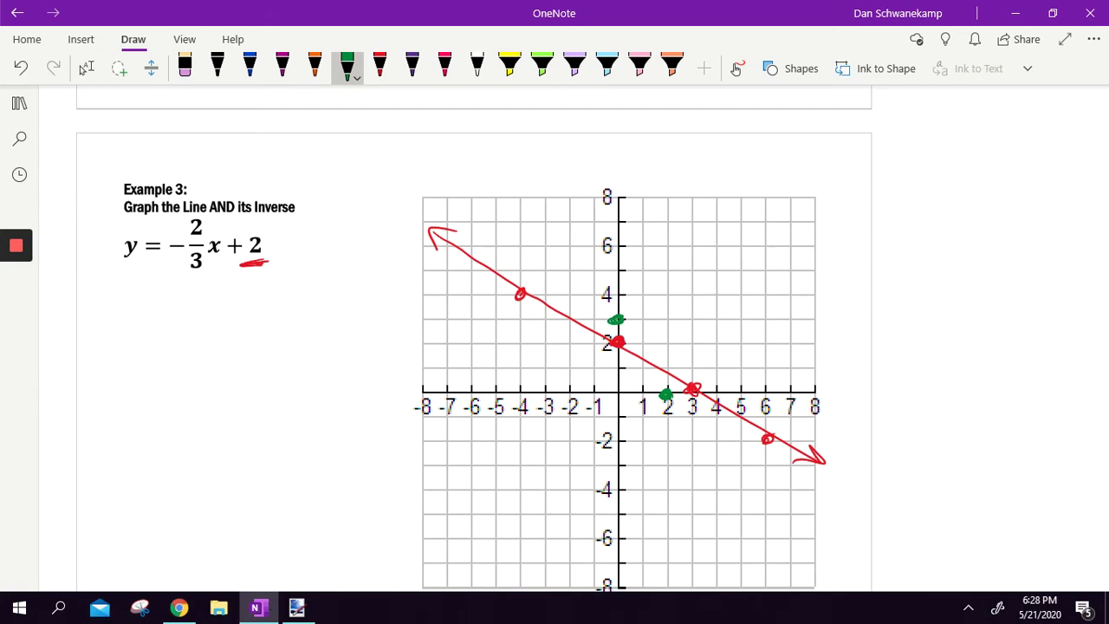